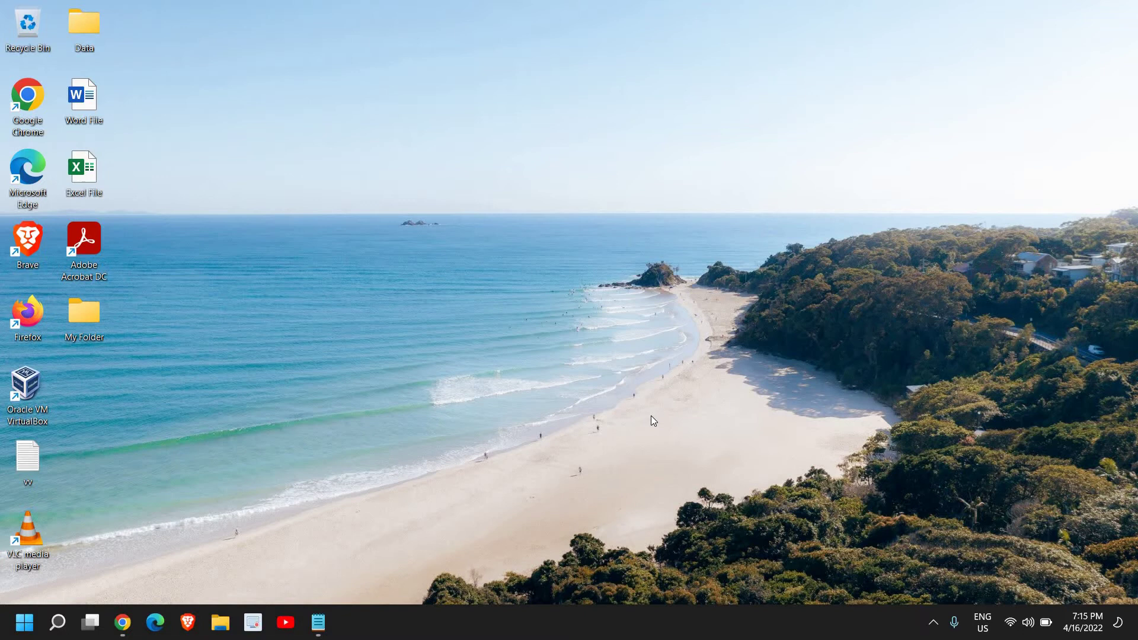
Step: Open Settings and go to Windows Update › Advanced options › Delivery Optimisation
right_click(25, 623)
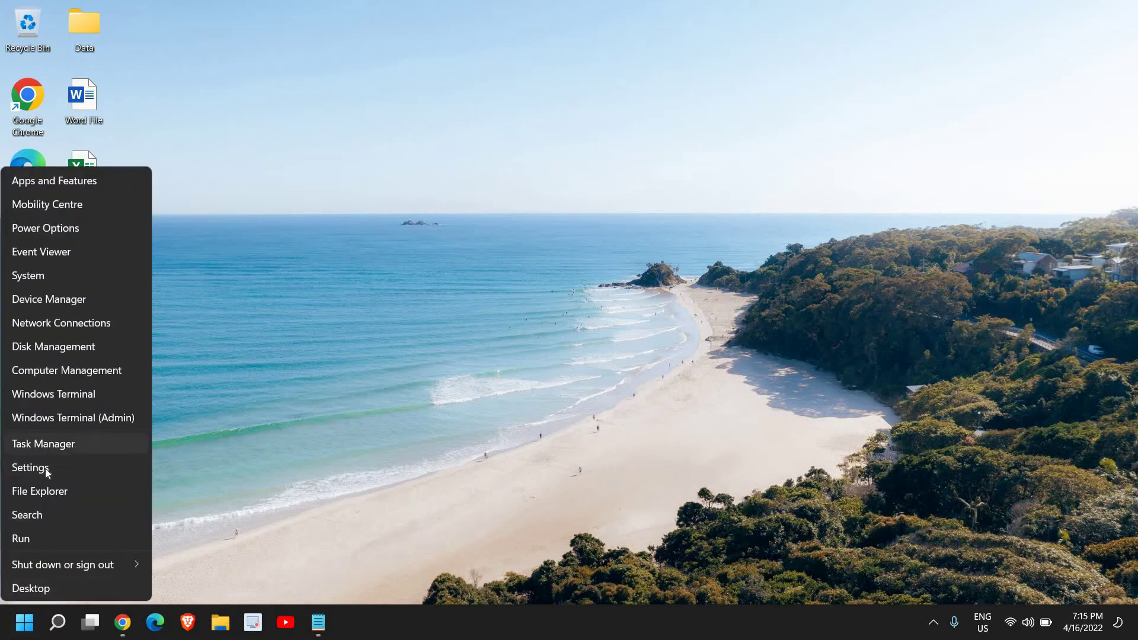
click(44, 469)
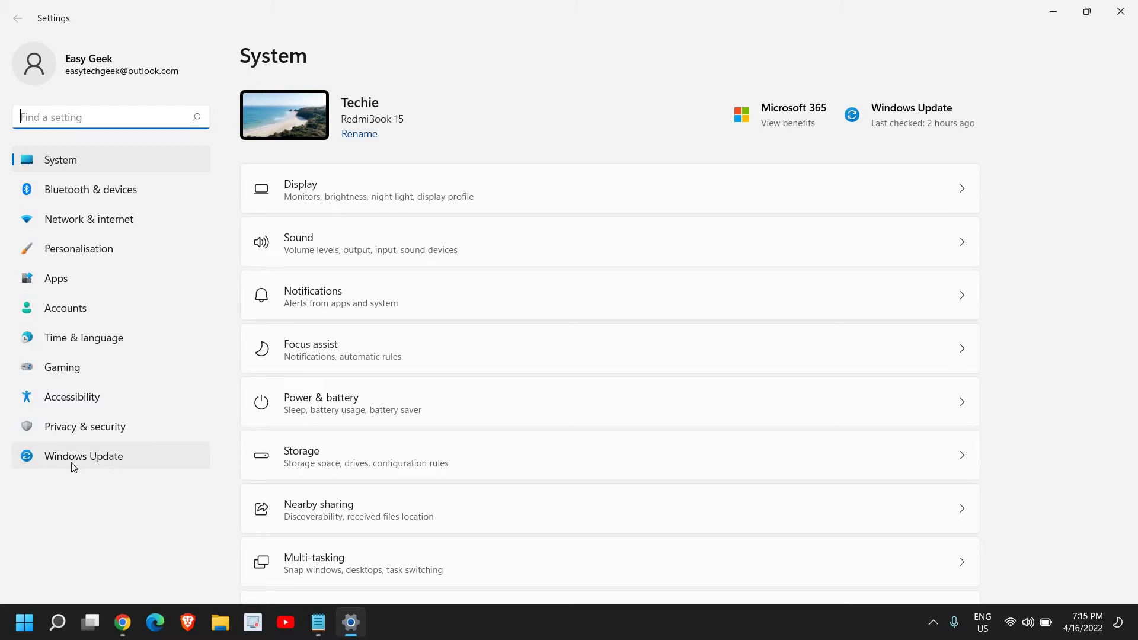
click(108, 455)
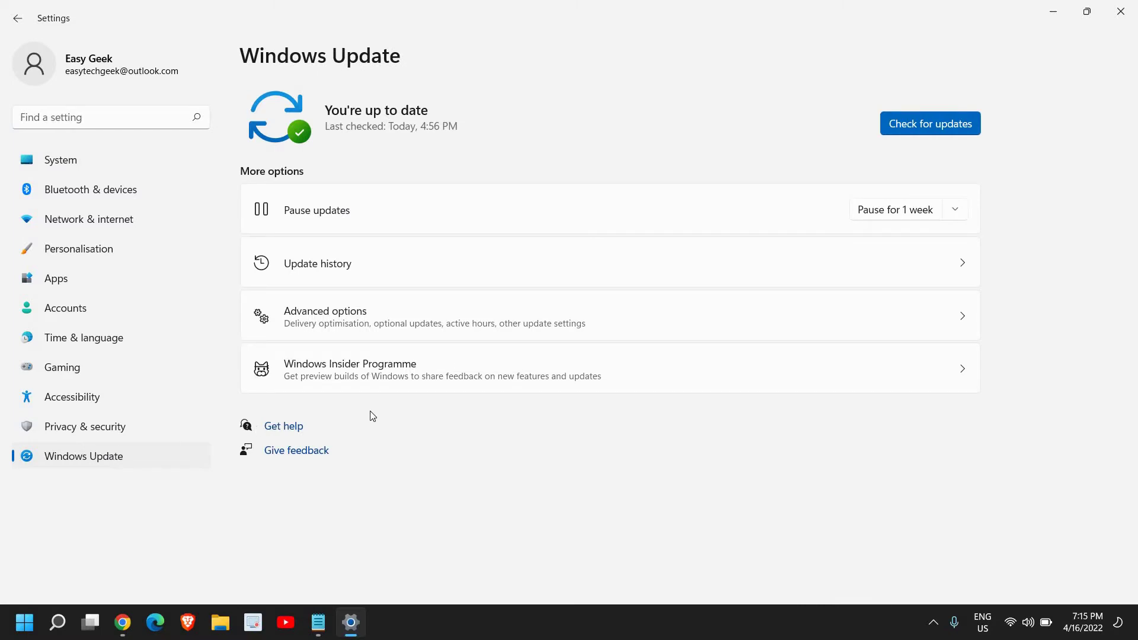
click(489, 323)
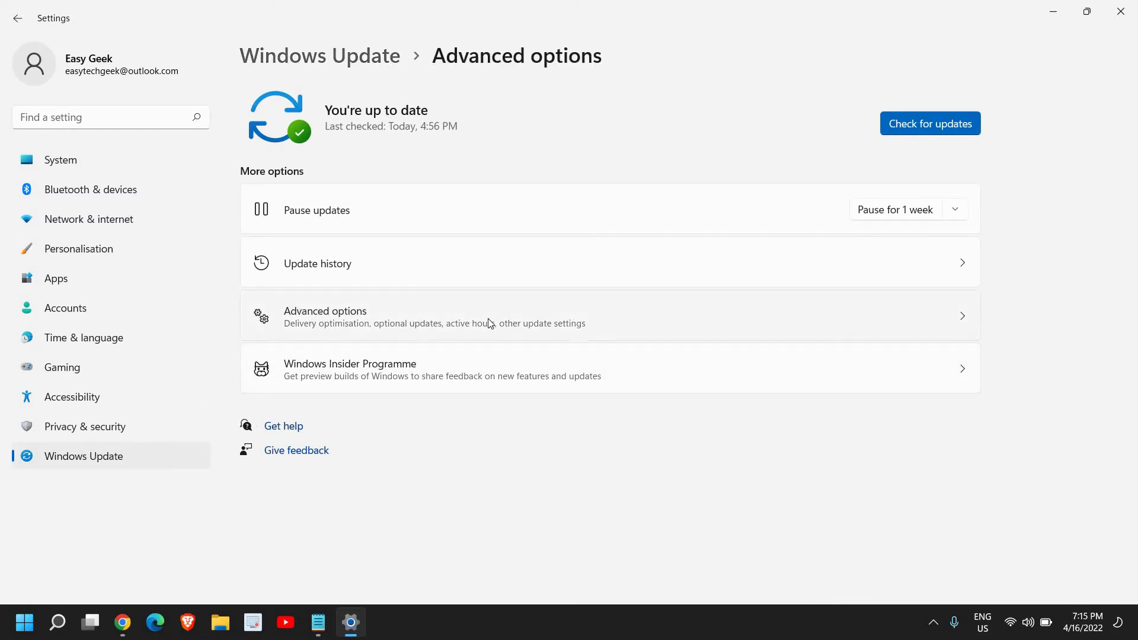
scroll(501, 407, down, 2)
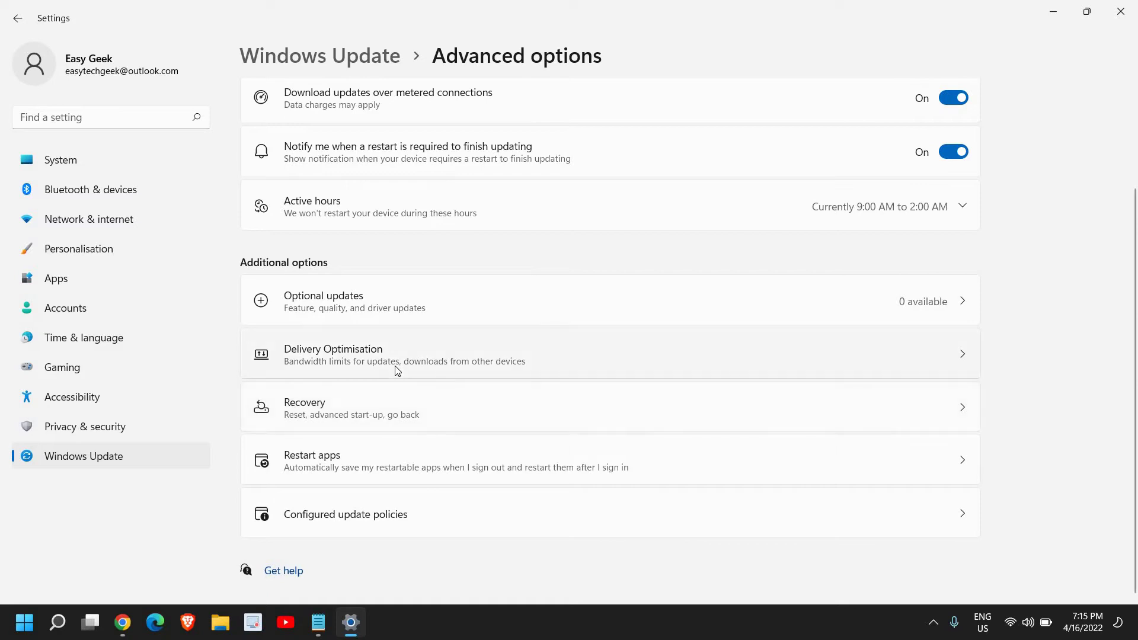
click(415, 363)
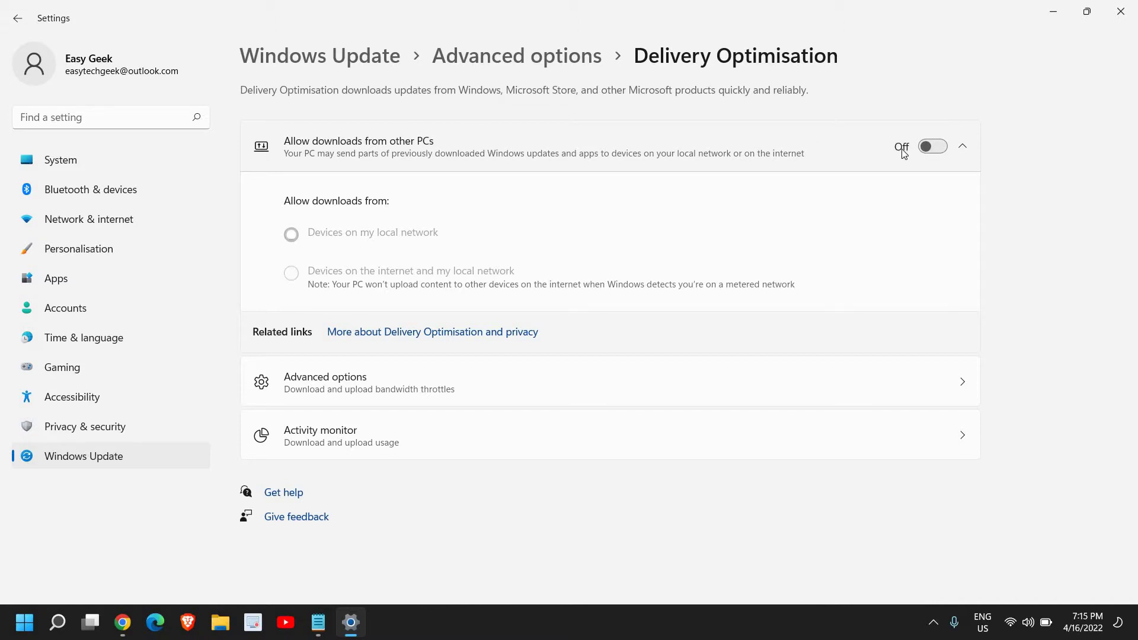
Step: Close Settings and launch Device Manager maximized
click(1120, 11)
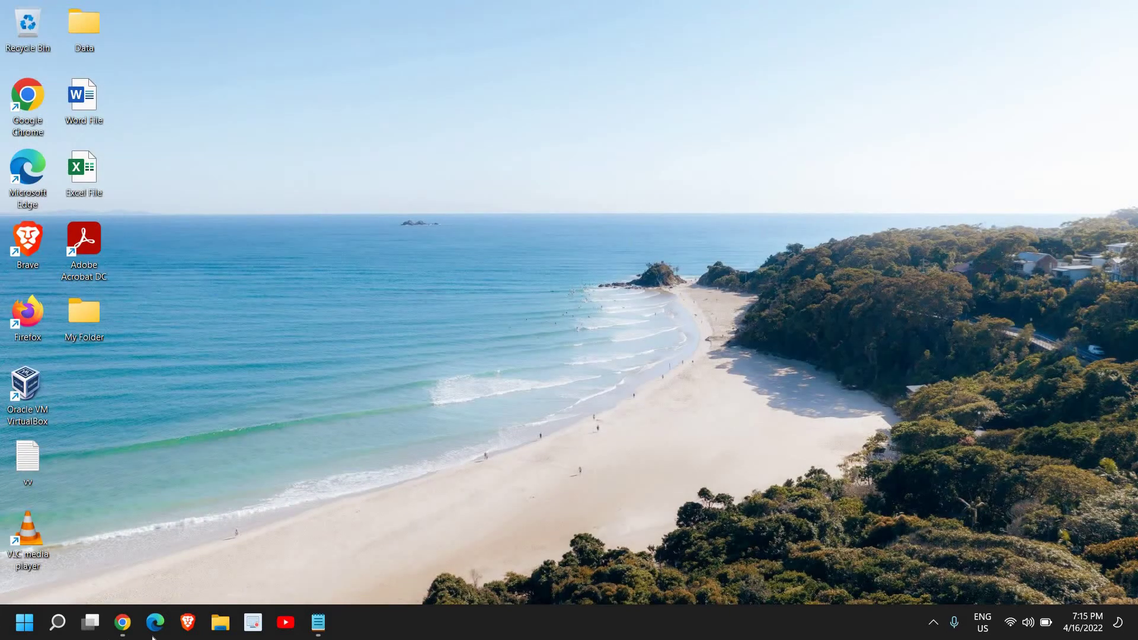
right_click(24, 623)
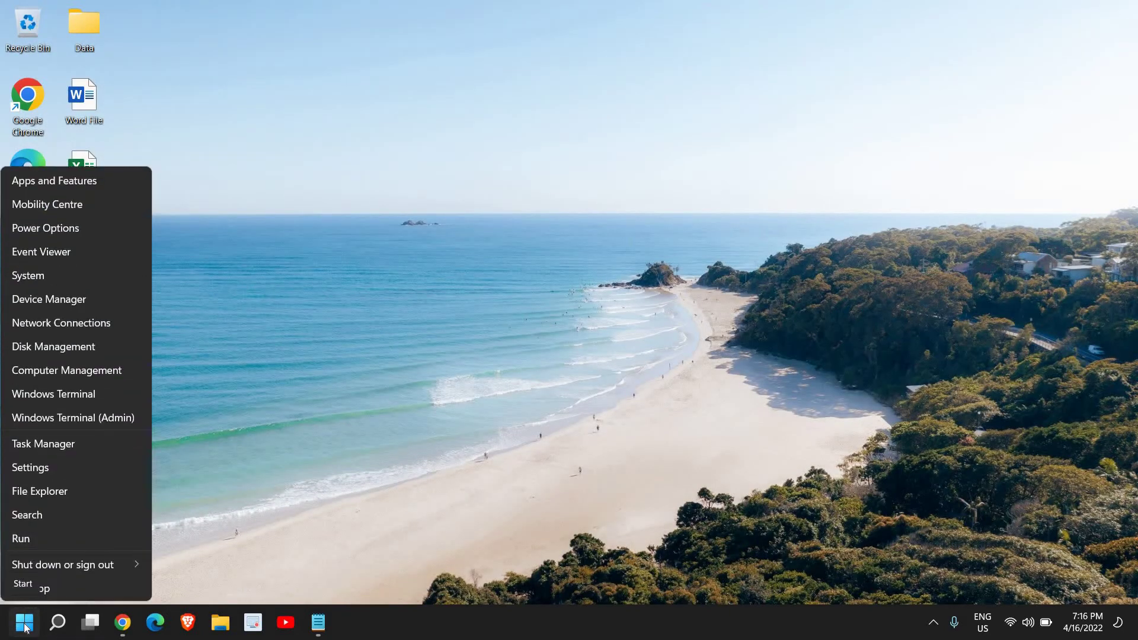
click(28, 299)
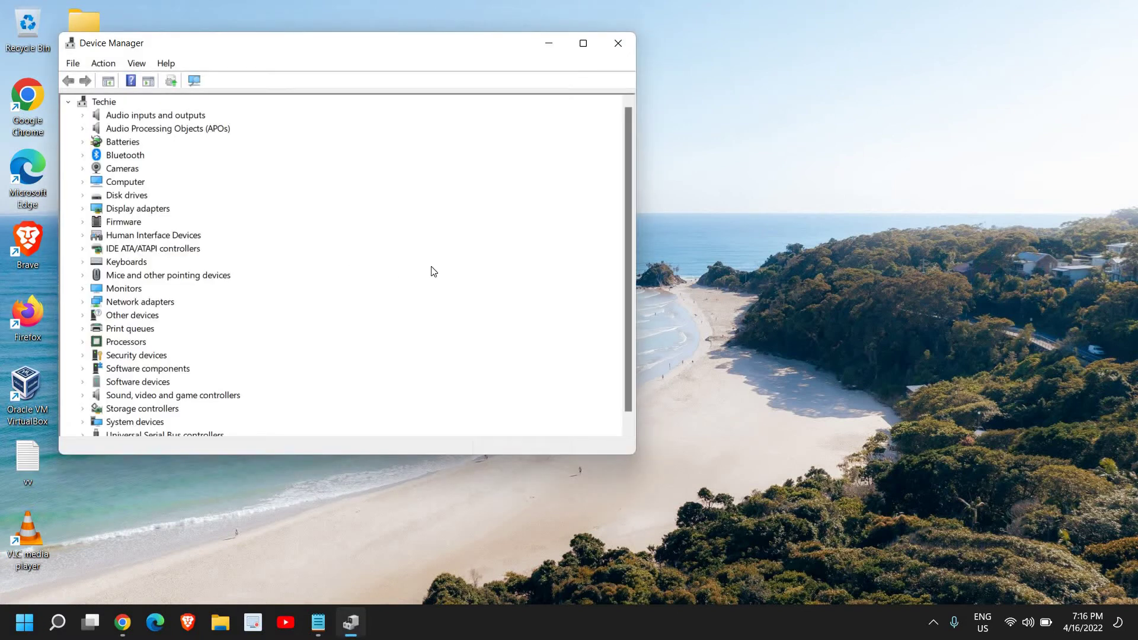
click(582, 42)
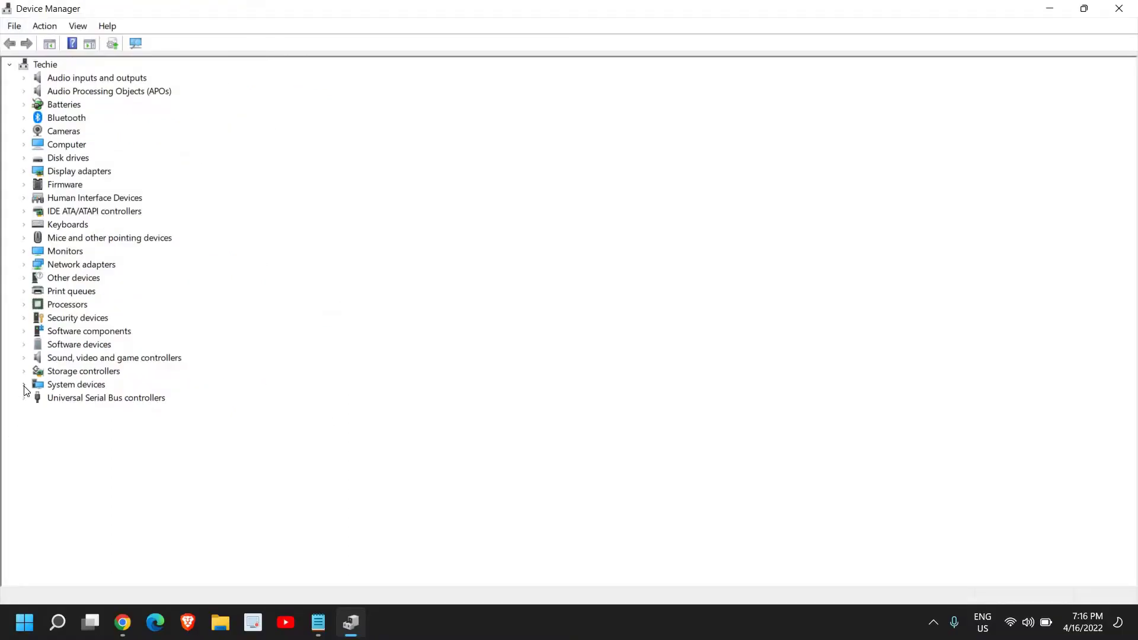
Step: Expand the System devices category to list its ACPI and Intel Serial IO entries
click(24, 386)
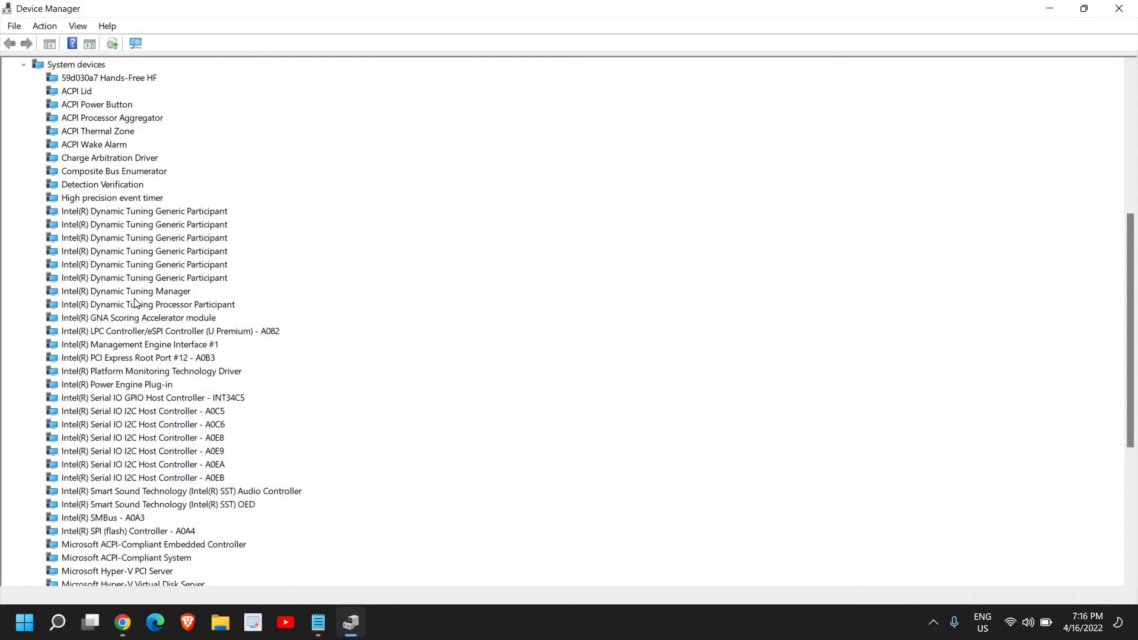
scroll(135, 303, down, 3)
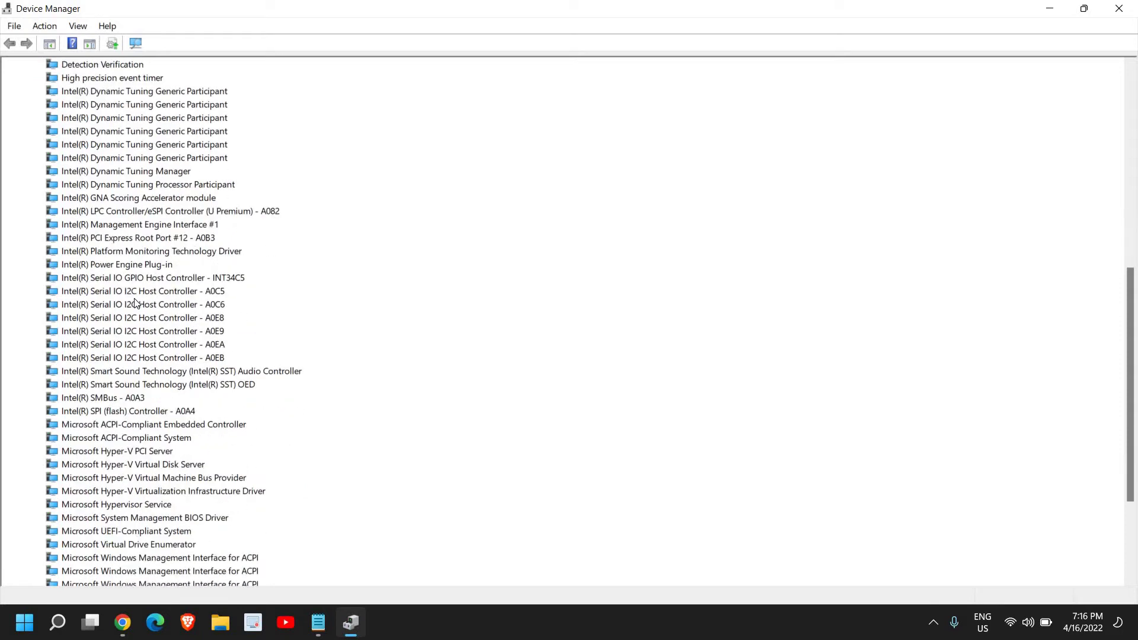
scroll(135, 304, down, 2)
scroll(97, 246, up, 6)
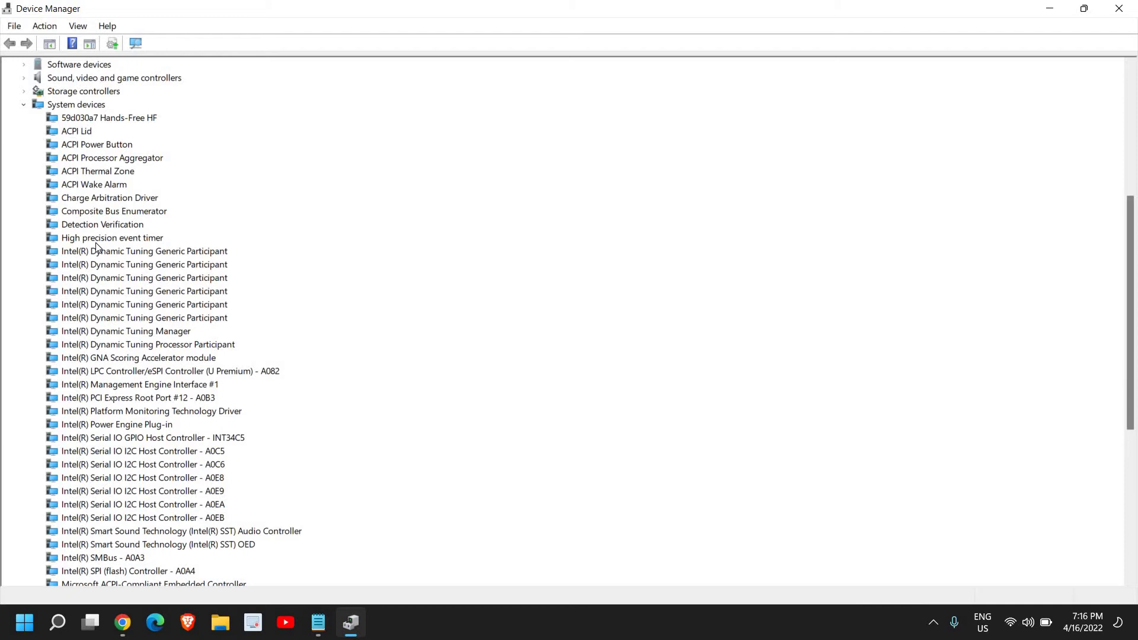
Step: Disable the High precision event timer device, confirm with Yes, and close Device Manager
click(96, 243)
right_click(83, 239)
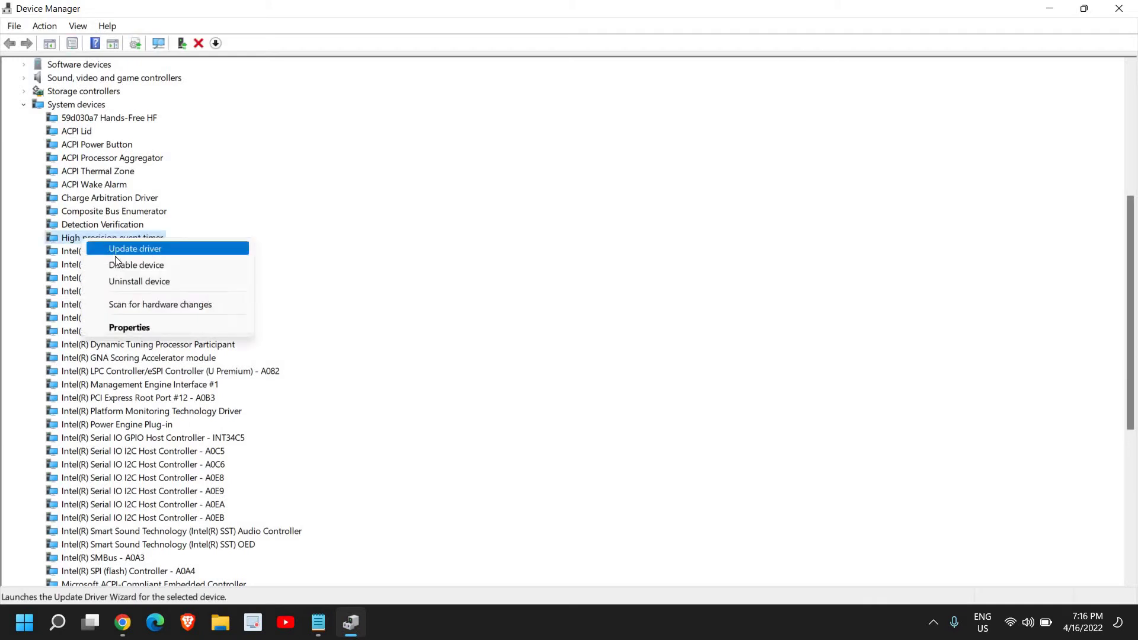
click(122, 269)
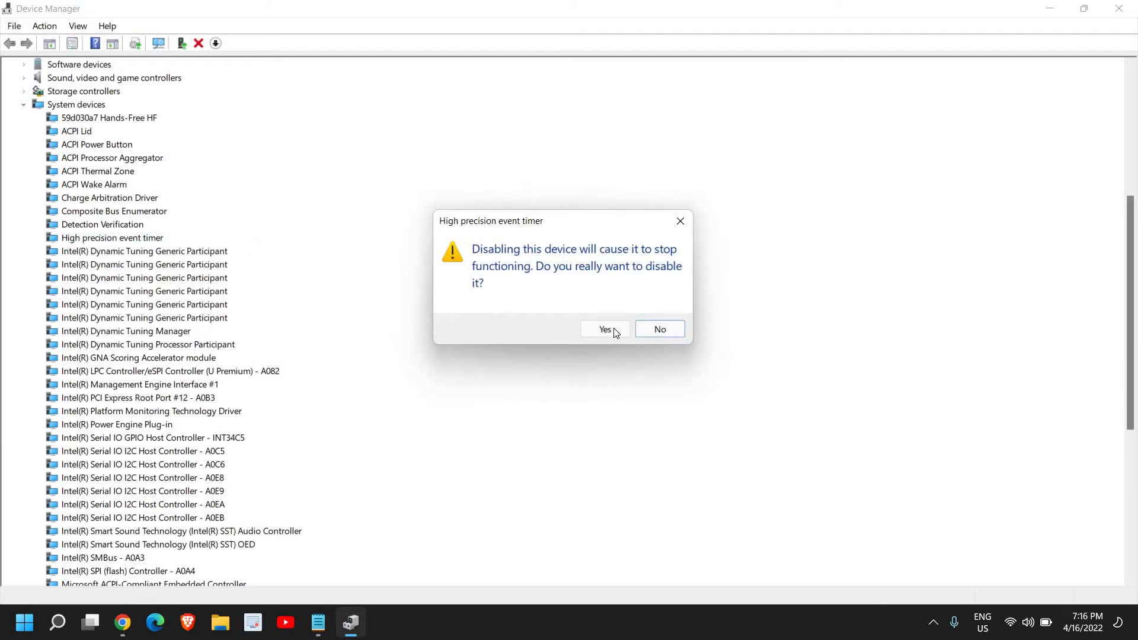
click(614, 331)
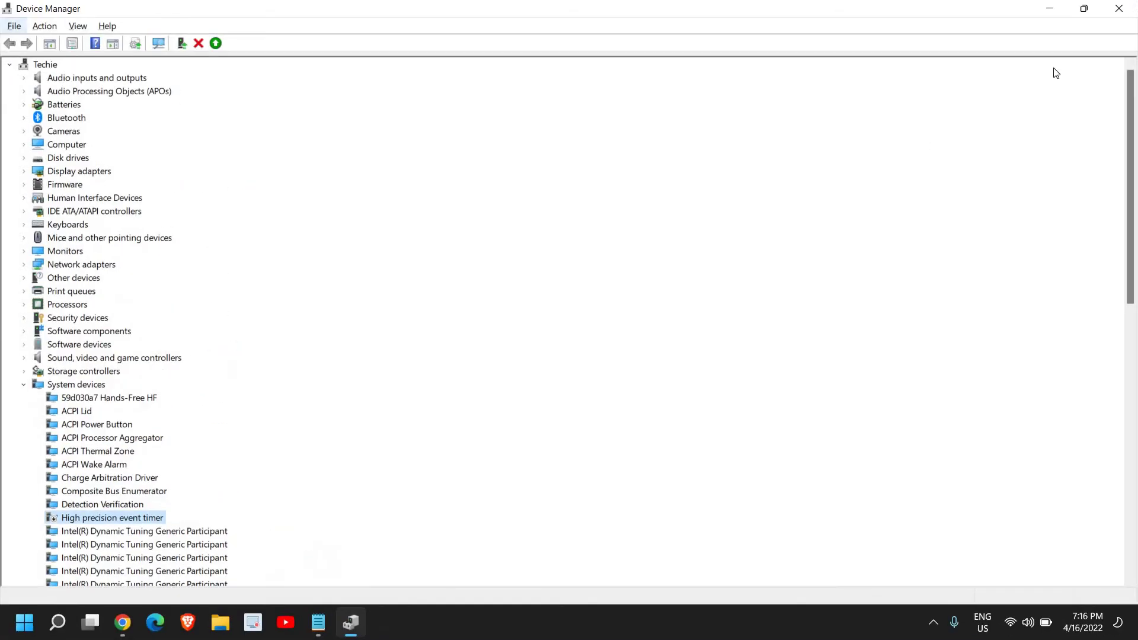
click(1129, 12)
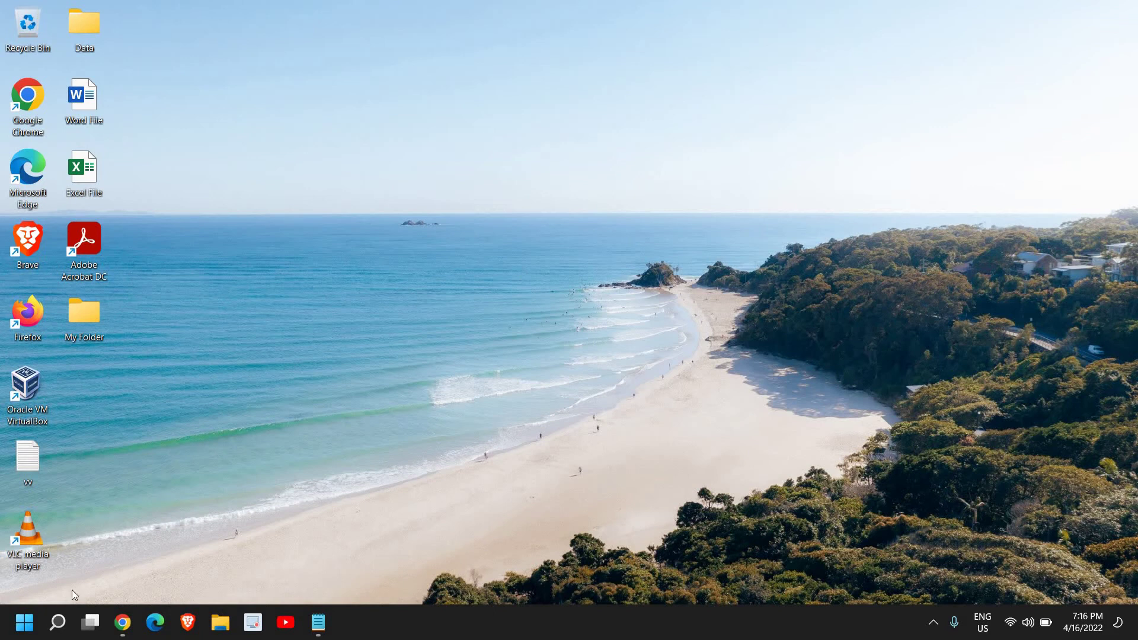
Step: Search 'storage' and open Storage settings to view drive C's 139 GB category breakdown
click(54, 624)
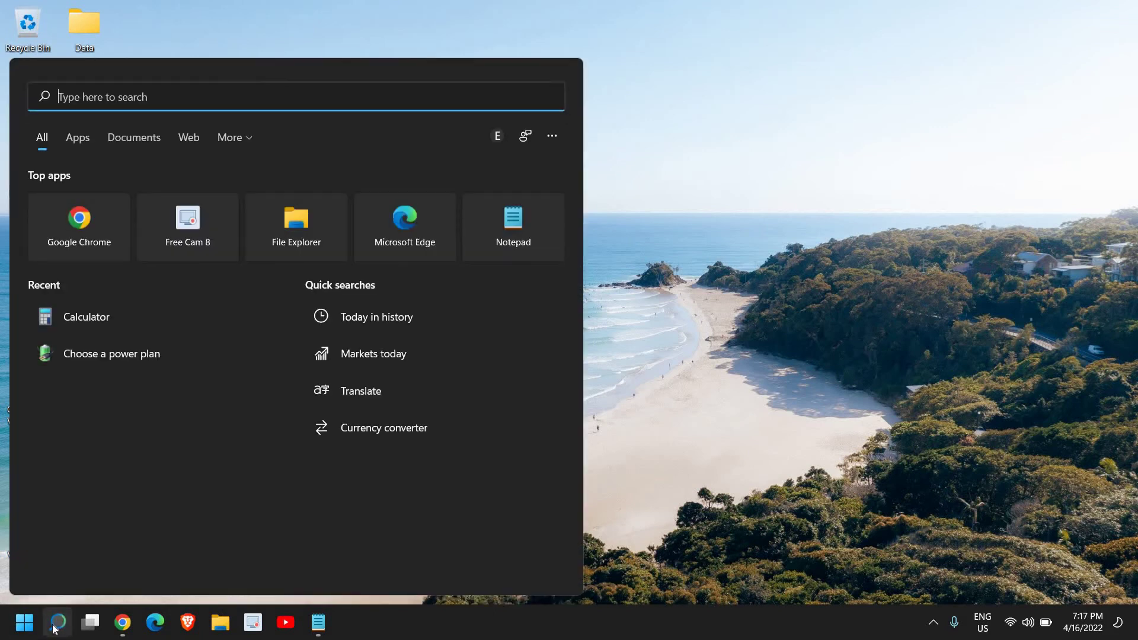
text(storage)
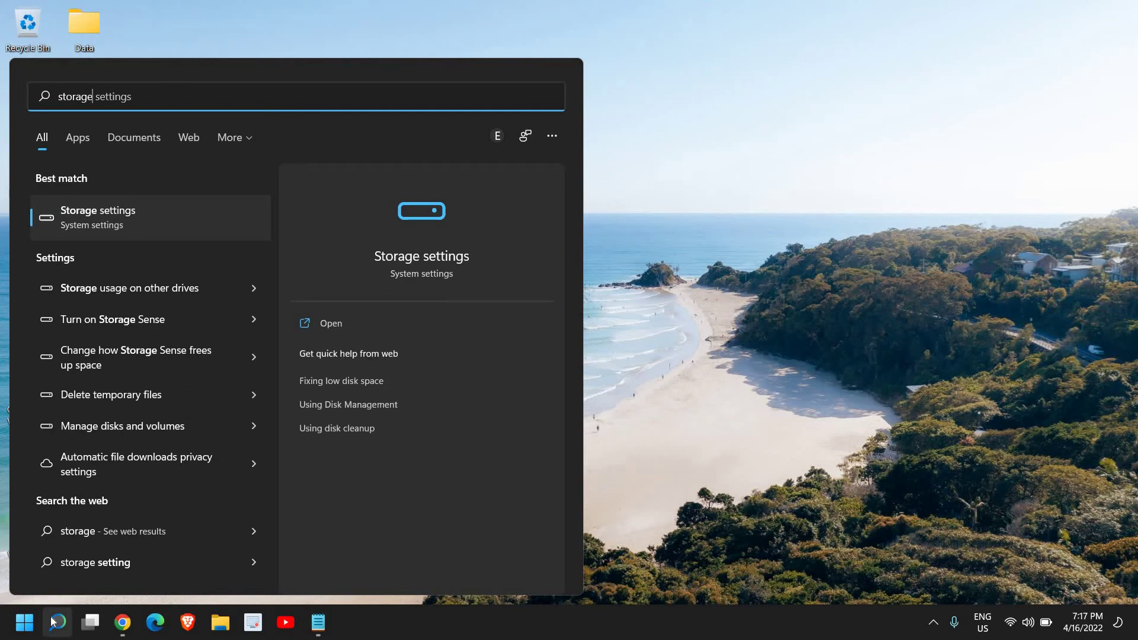
click(144, 215)
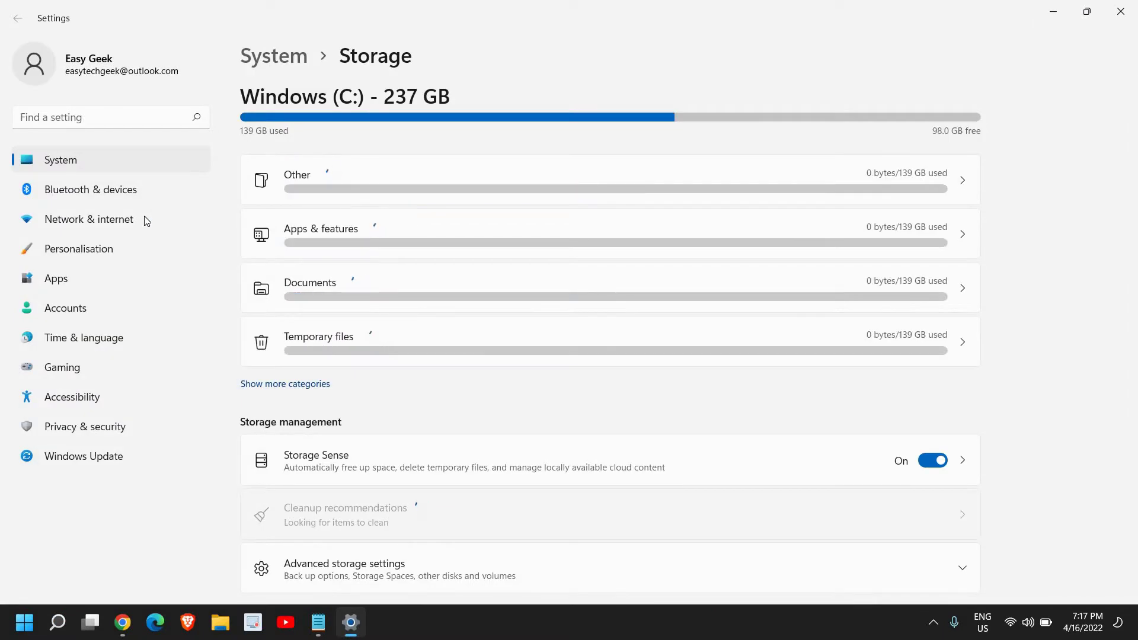
scroll(378, 227, down, 1)
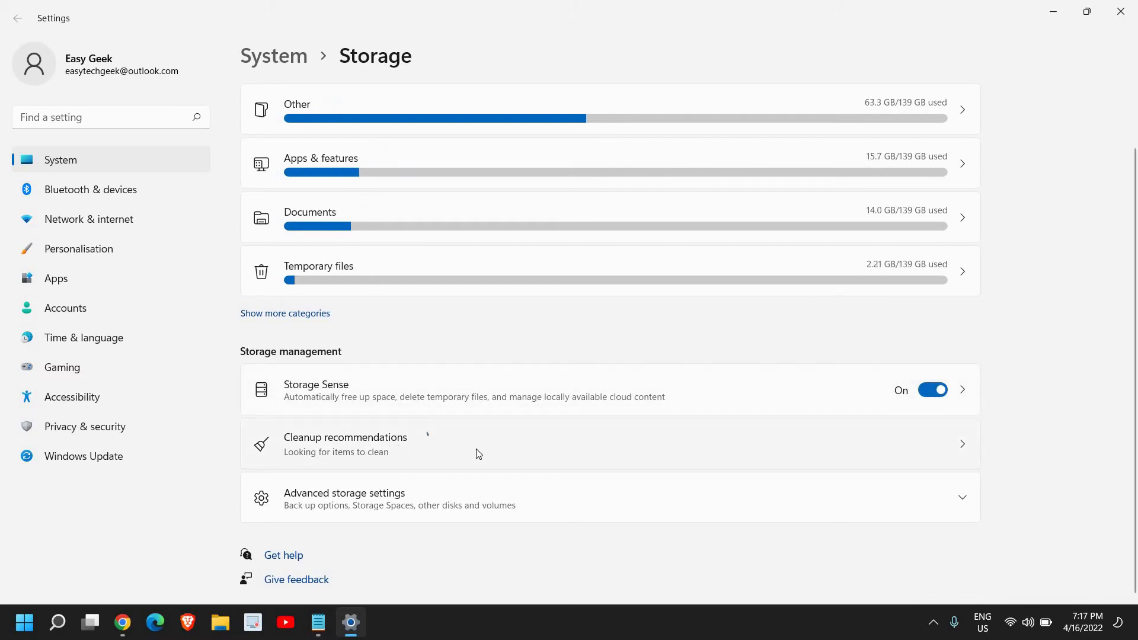
Step: Look at Storage Sense settings, then return to the Storage overview
click(538, 407)
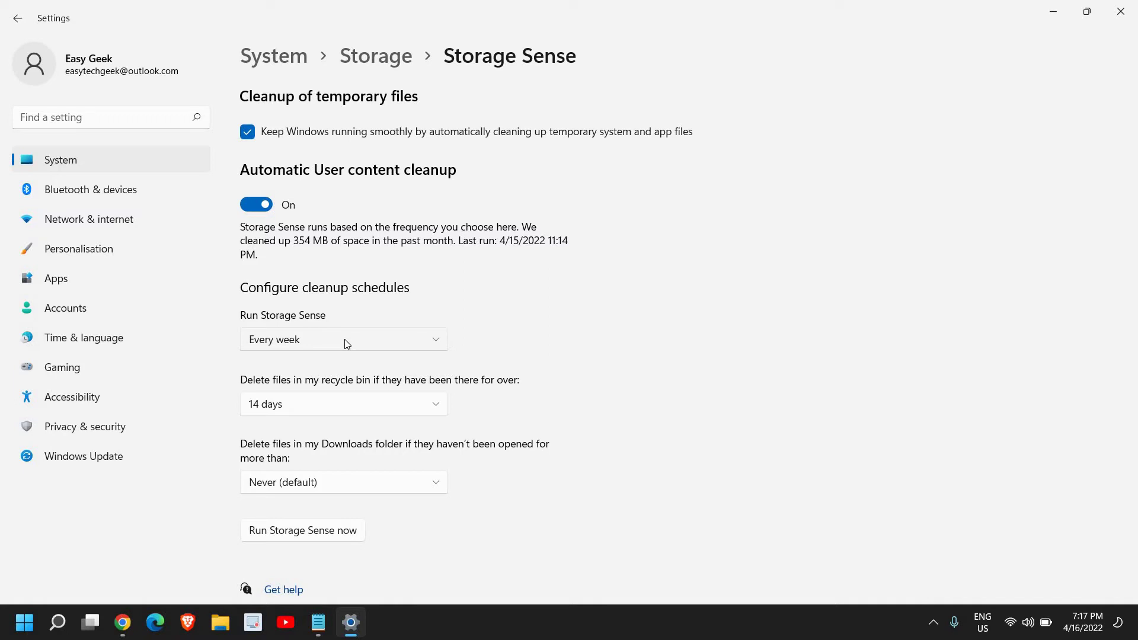
click(18, 18)
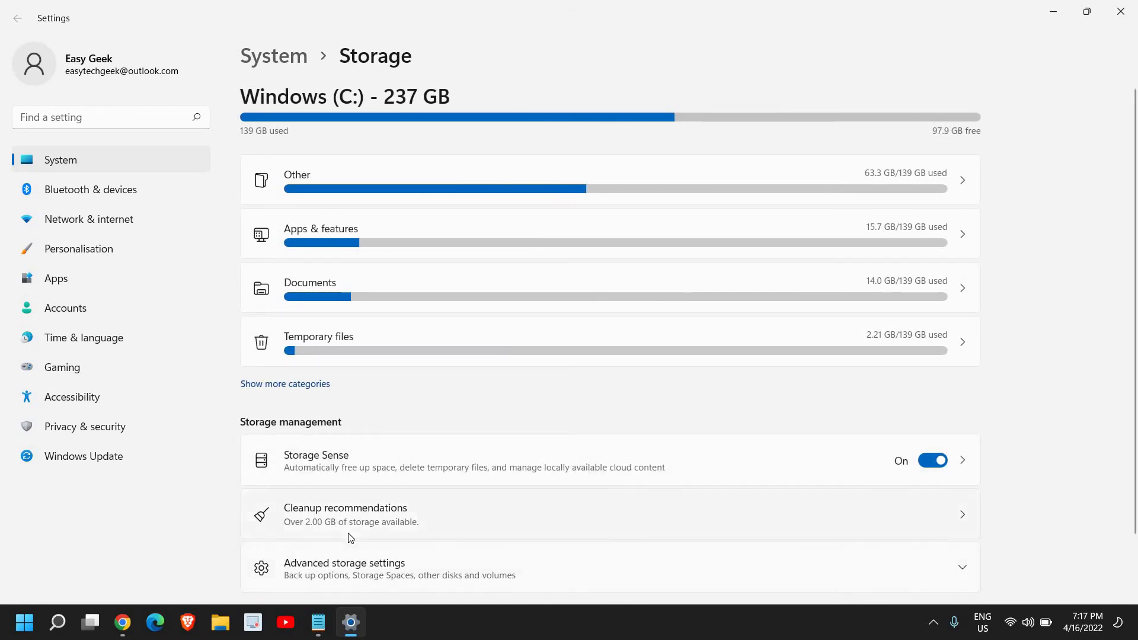
scroll(301, 474, down, 2)
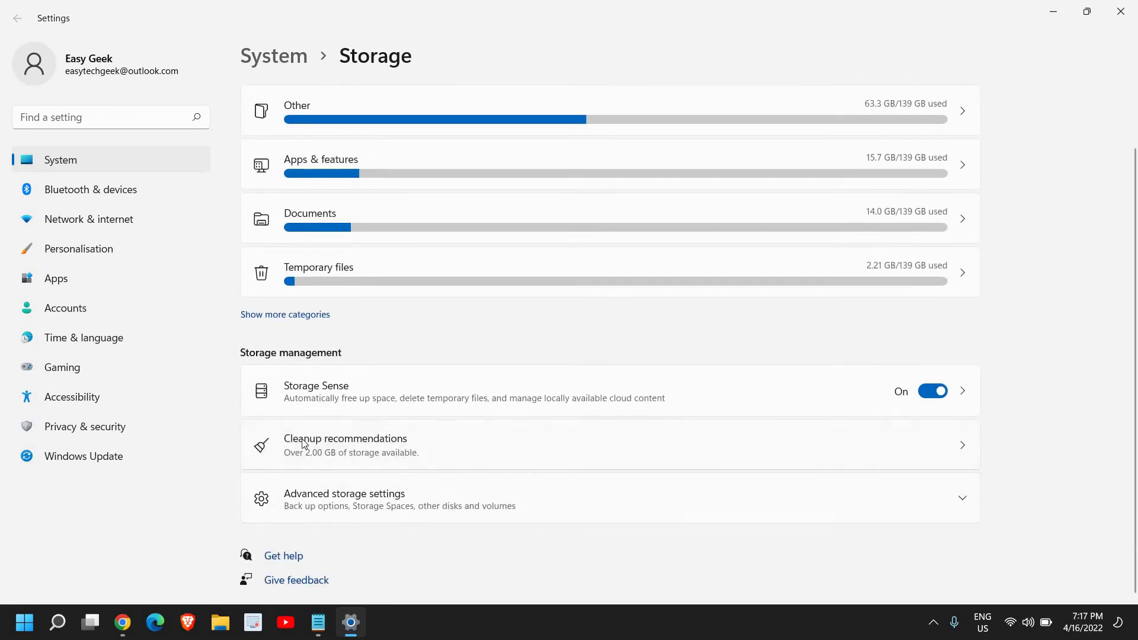
Step: In Cleanup recommendations, check large/unused files and cloud-synced files, then list the unused apps
click(361, 454)
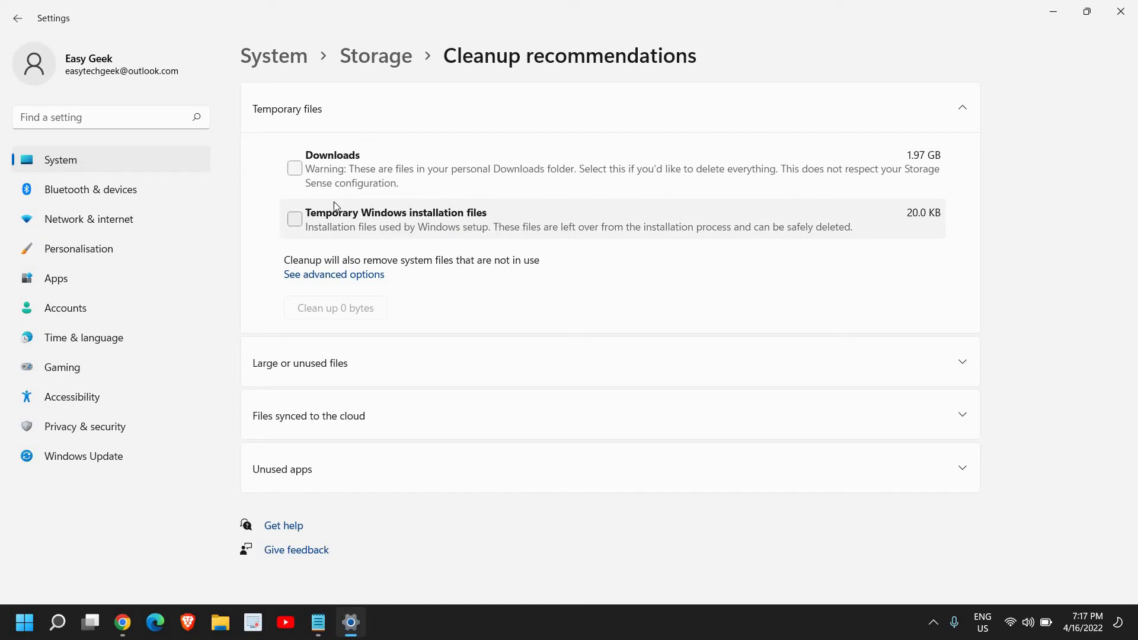
click(473, 367)
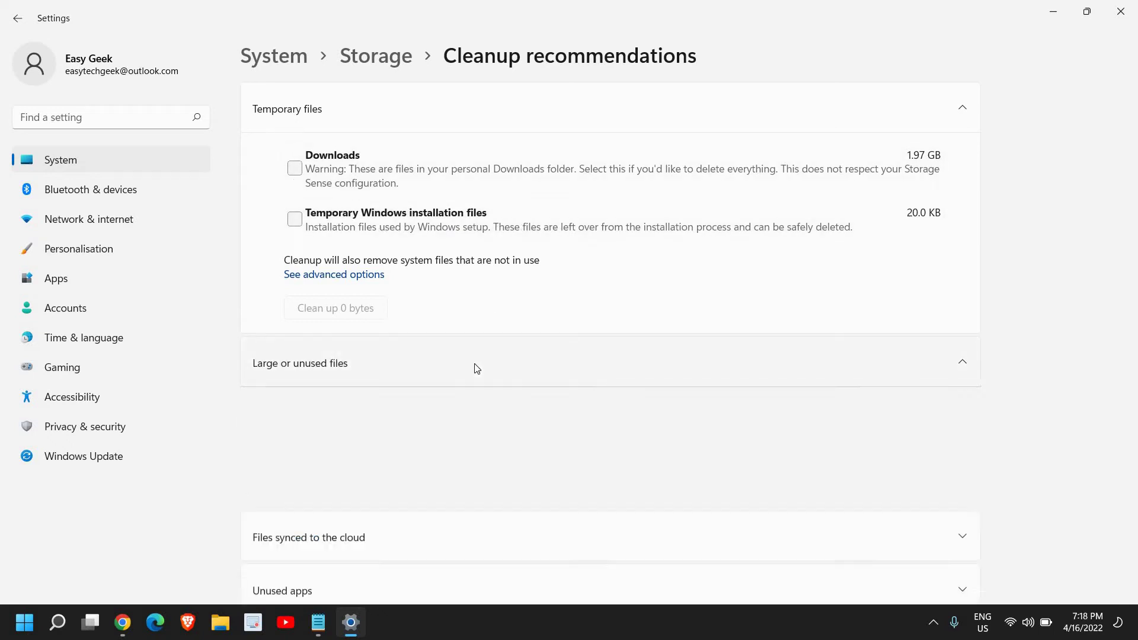
click(474, 370)
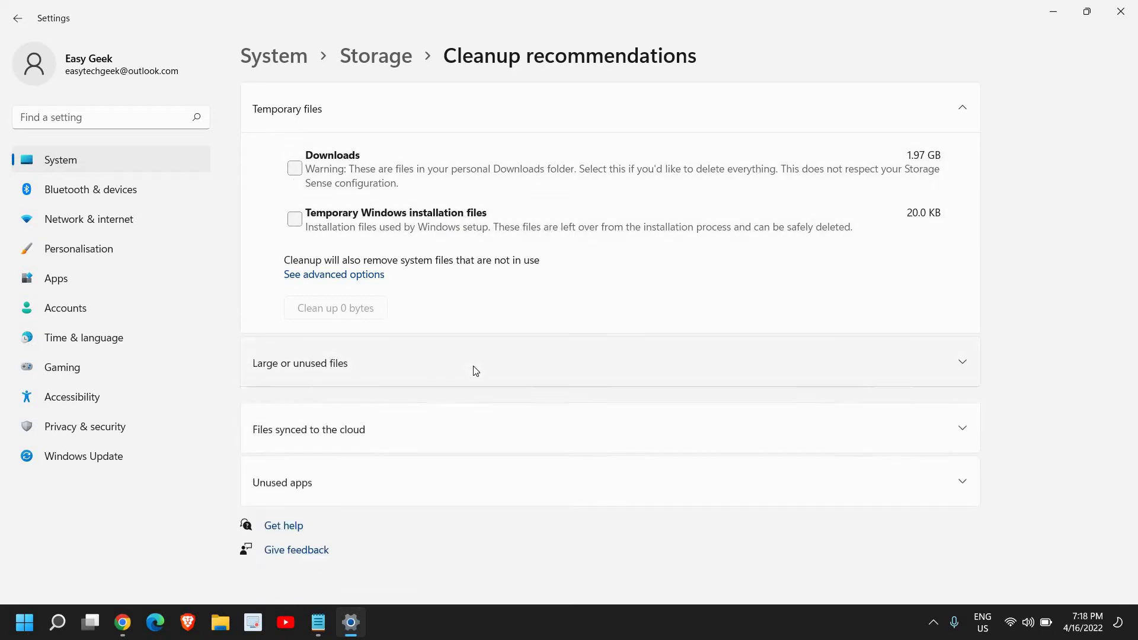
click(461, 419)
click(457, 419)
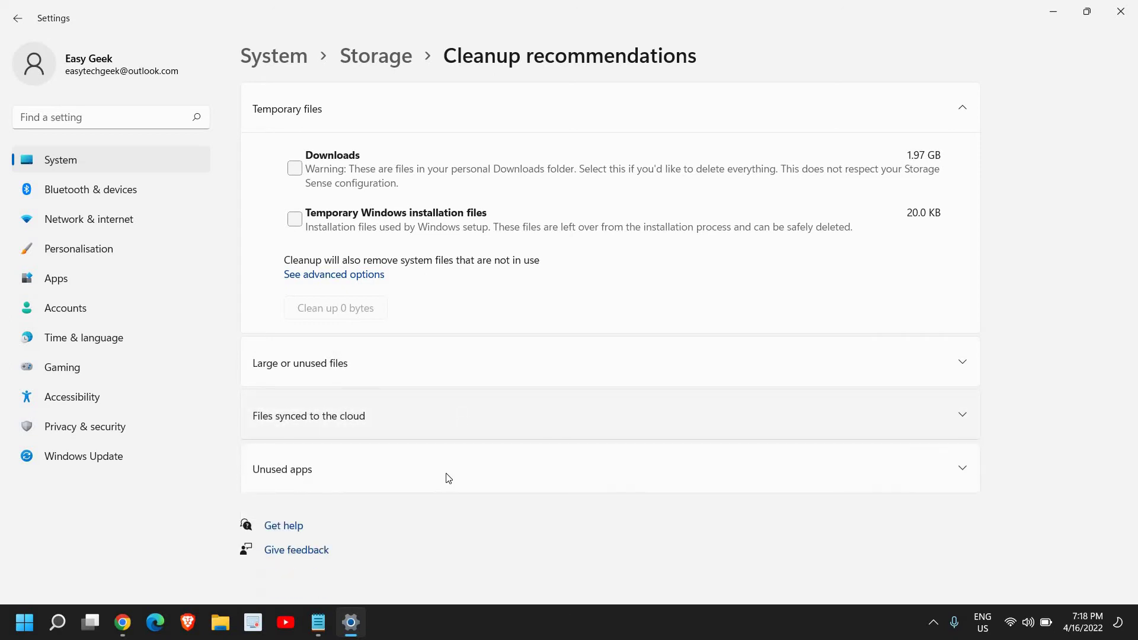
click(448, 478)
scroll(446, 474, down, 4)
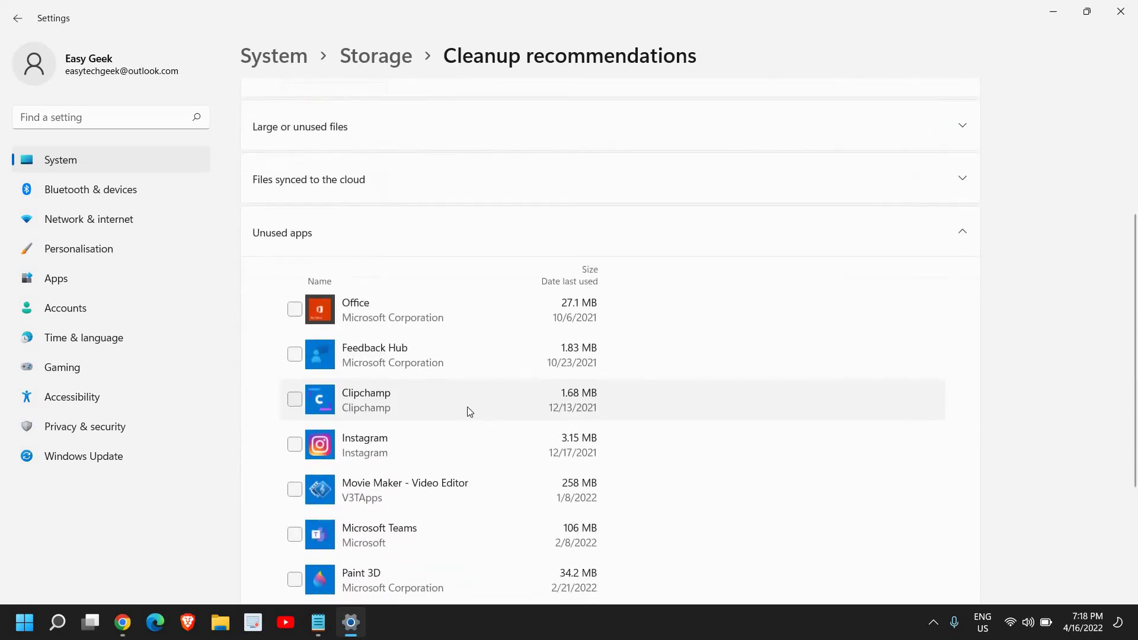
scroll(432, 510, down, 3)
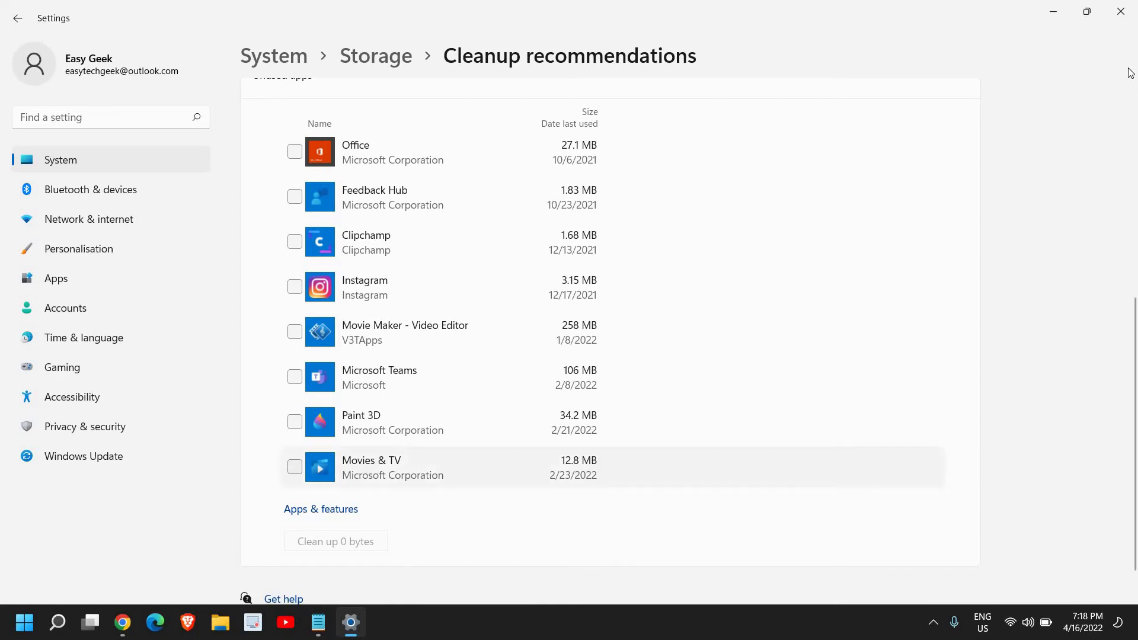
Step: Close Settings, launch Google Chrome and open its settings
click(1120, 11)
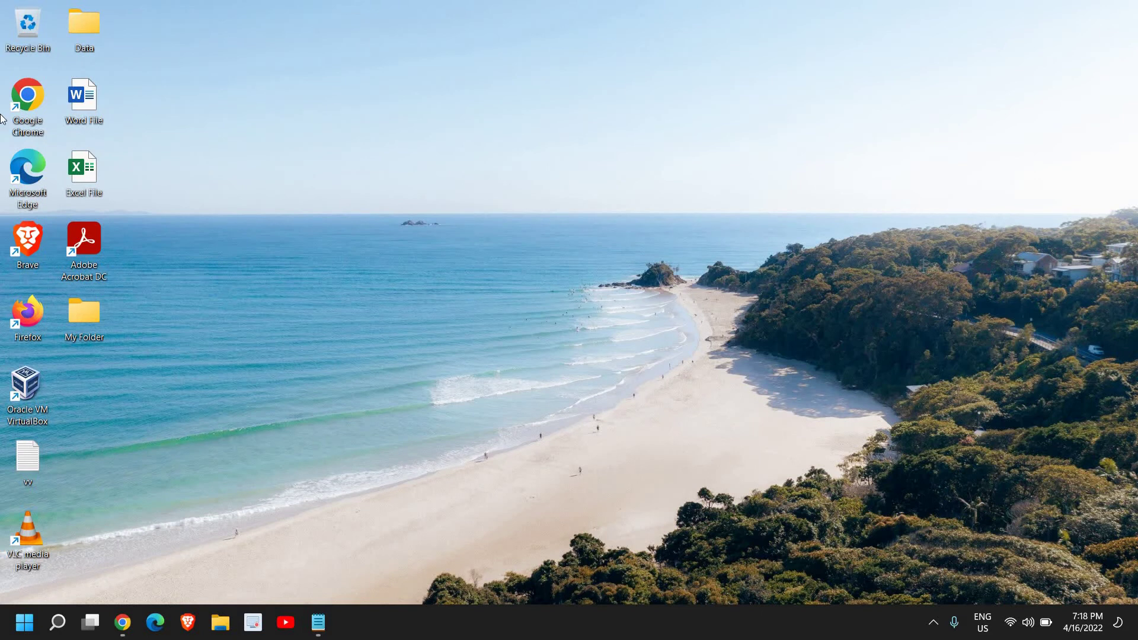
double_click(27, 95)
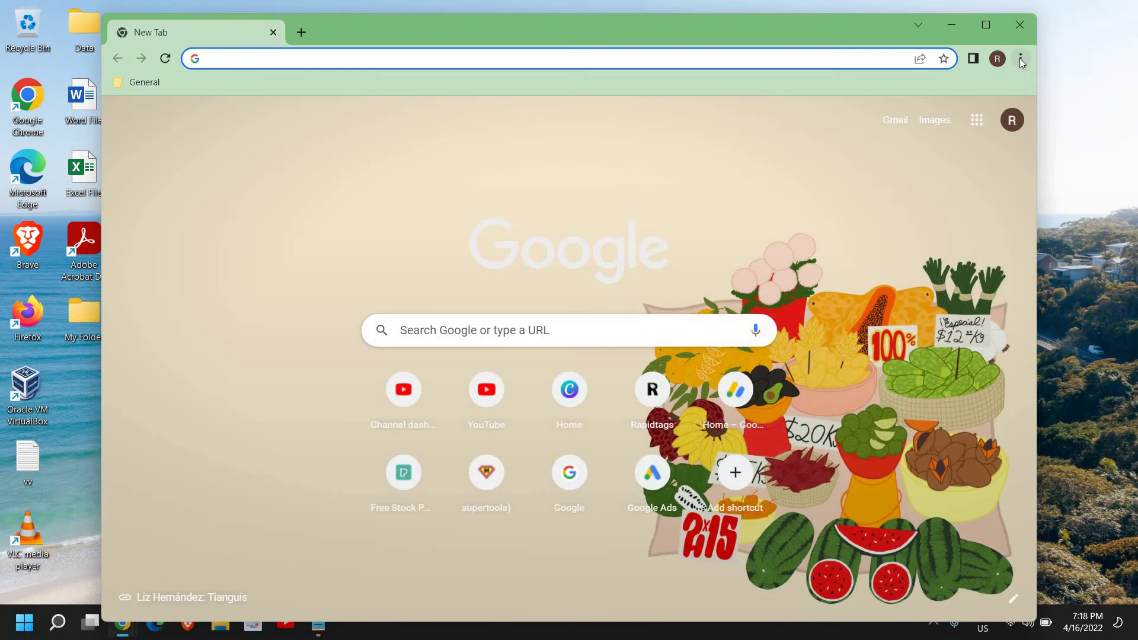
click(1020, 58)
click(880, 321)
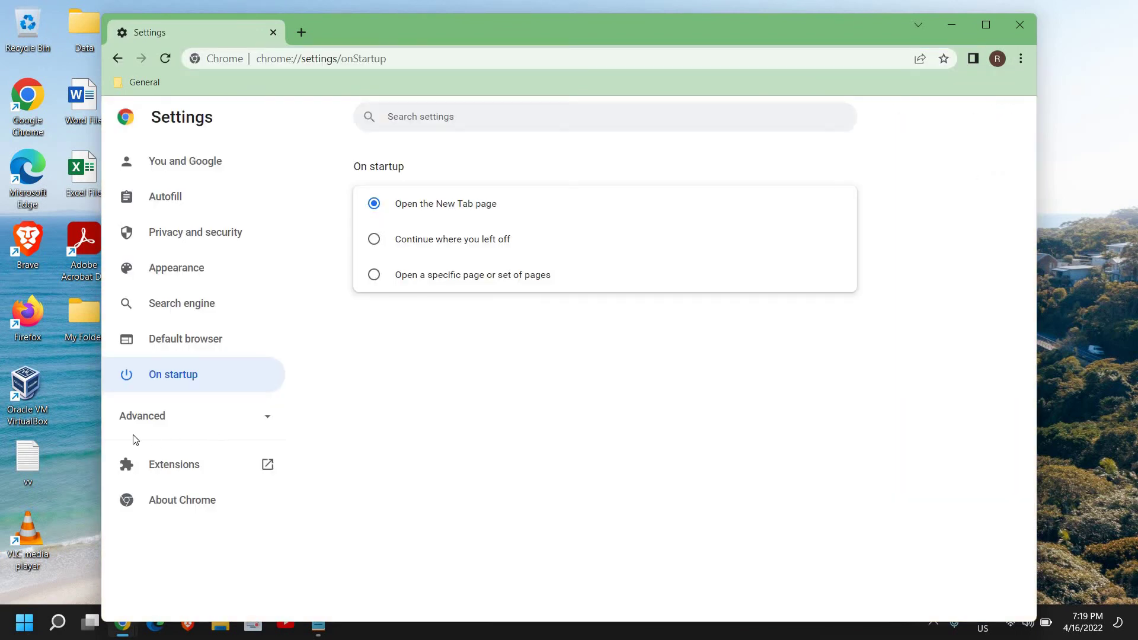
Step: Under Advanced › Reset and clean up, bring up the restore-original-defaults confirmation
click(180, 424)
scroll(181, 426, down, 1)
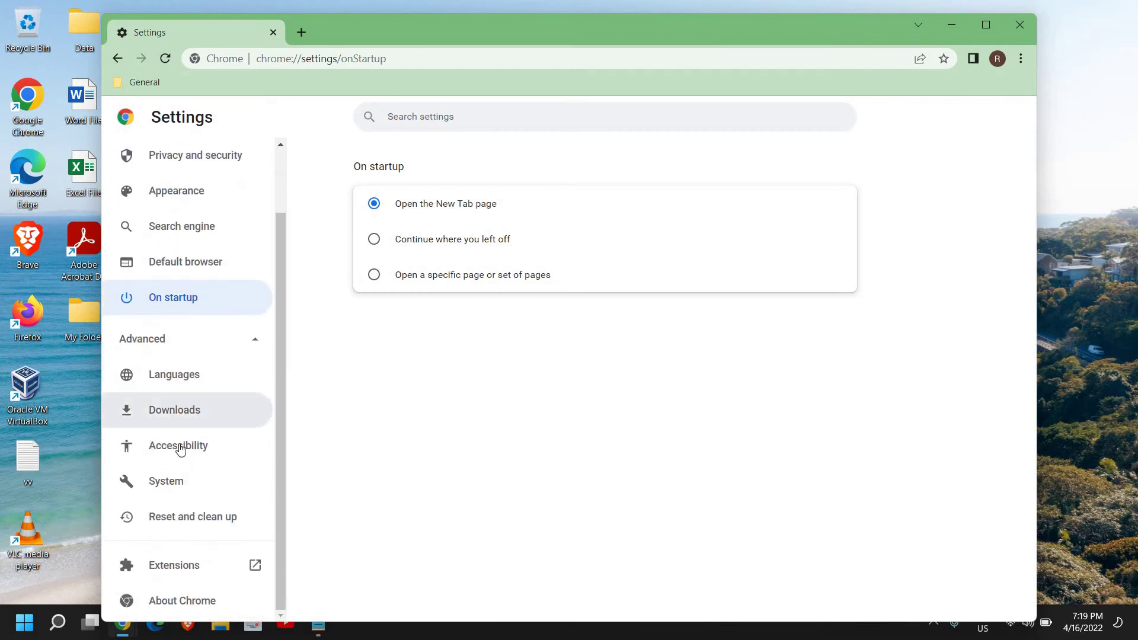
click(206, 525)
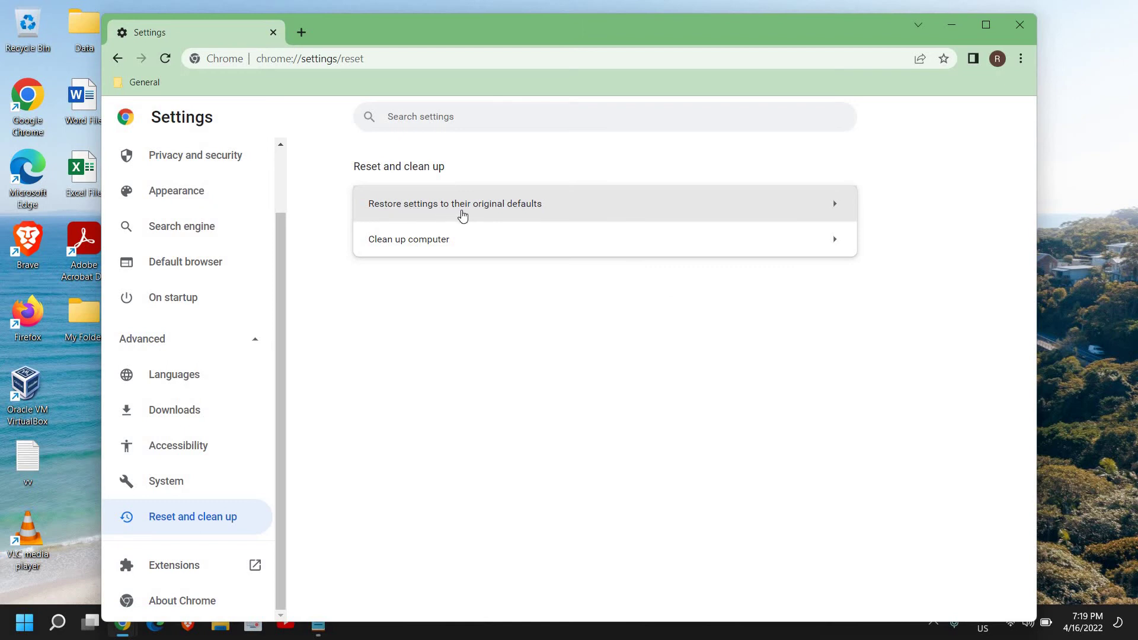
click(595, 214)
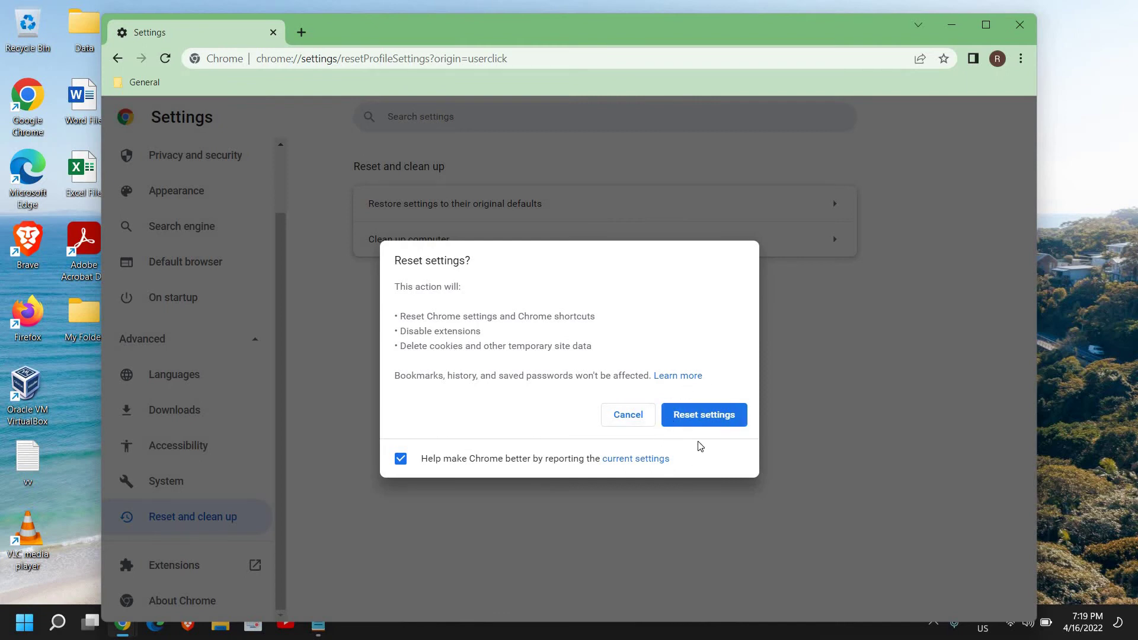
Step: Close Chrome, launch Microsoft Edge and open its settings
click(1026, 28)
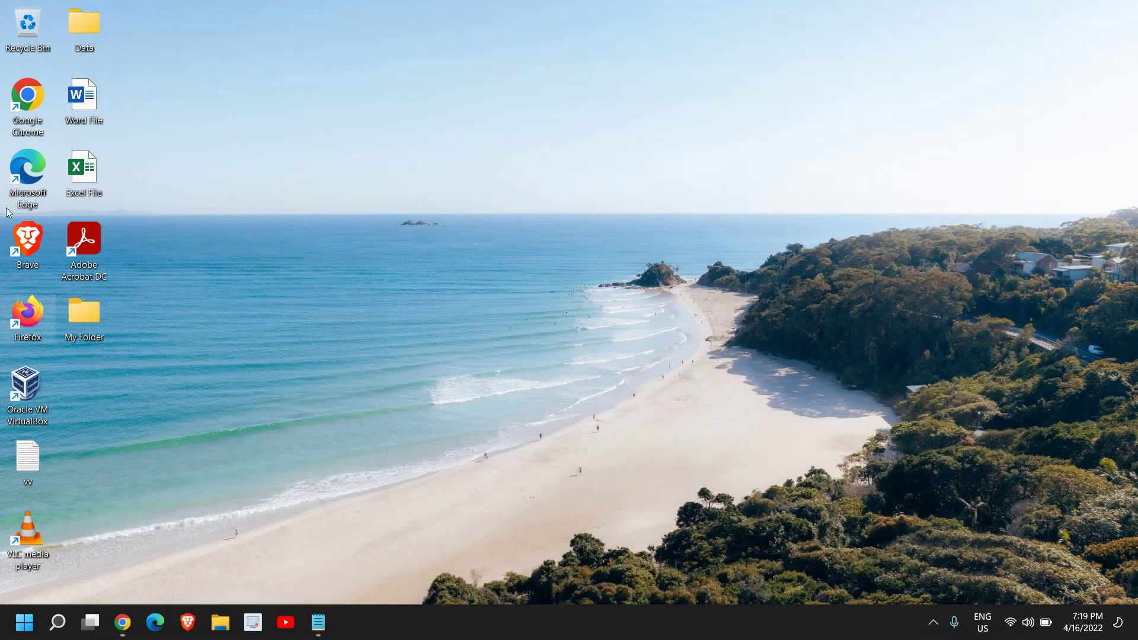
double_click(34, 170)
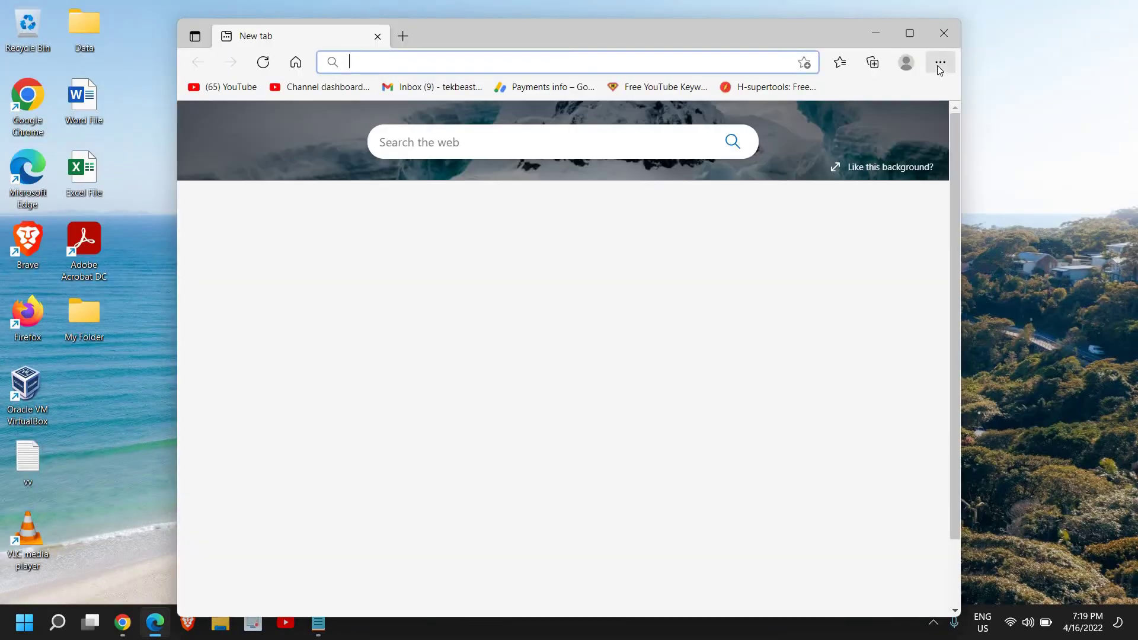
click(940, 66)
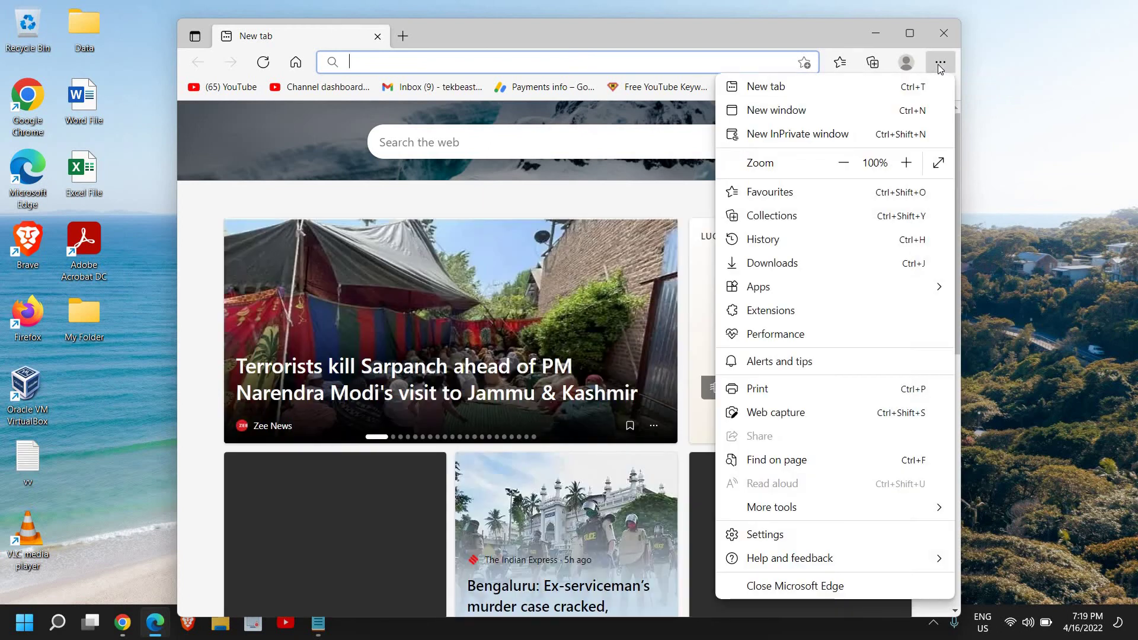
click(758, 535)
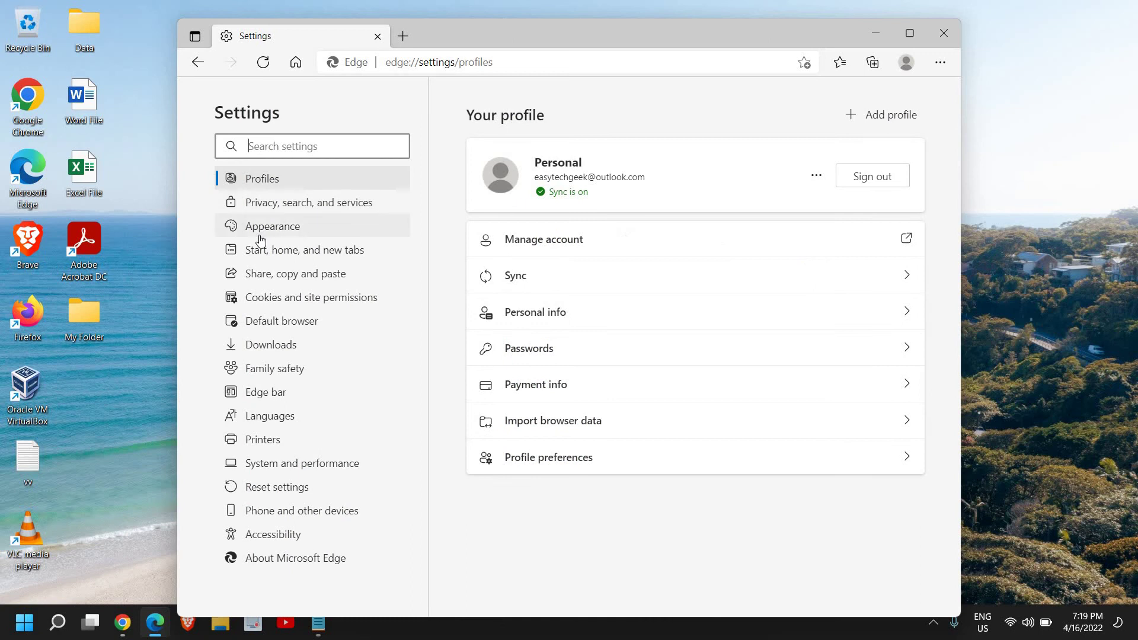
Step: Bring up Edge's restore-default-values confirmation, dismiss it, and close Edge
click(282, 491)
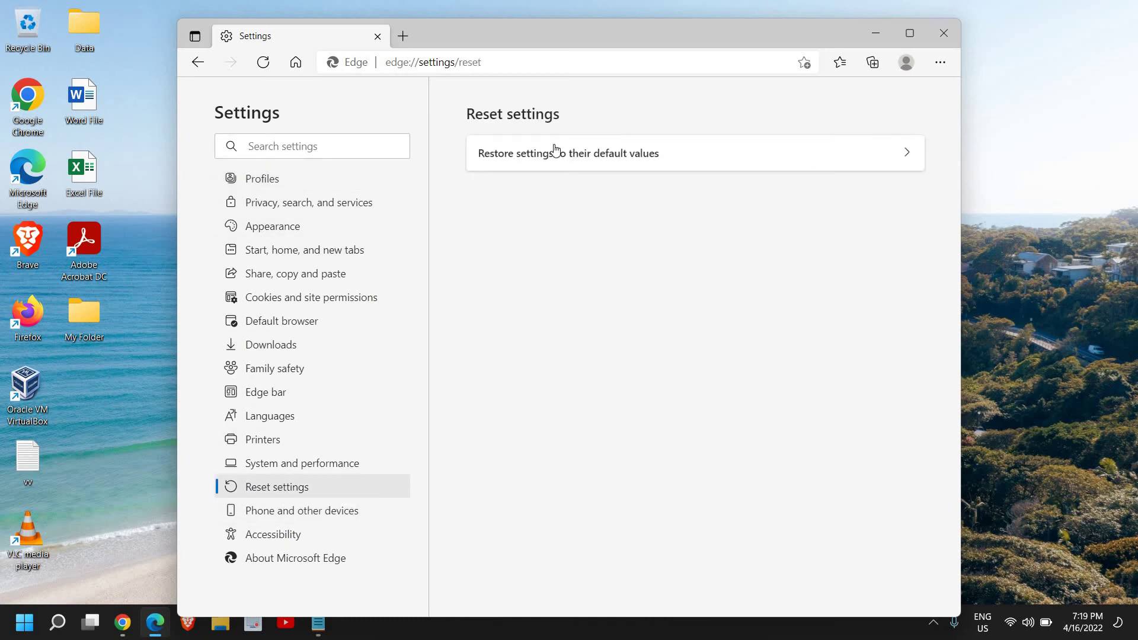
click(721, 157)
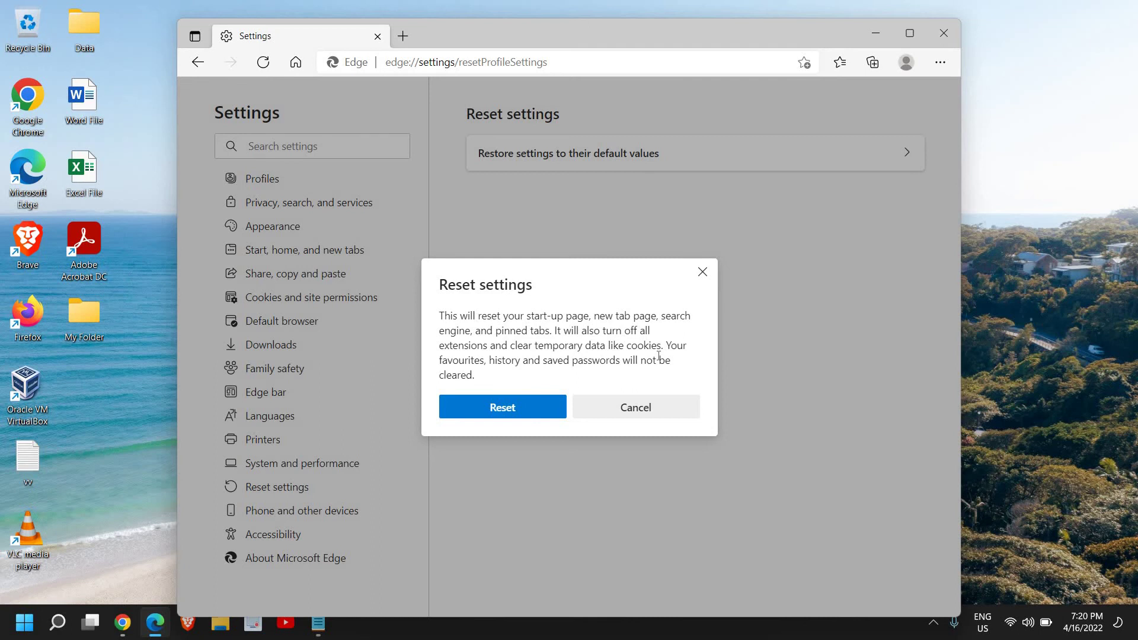
click(661, 414)
click(947, 34)
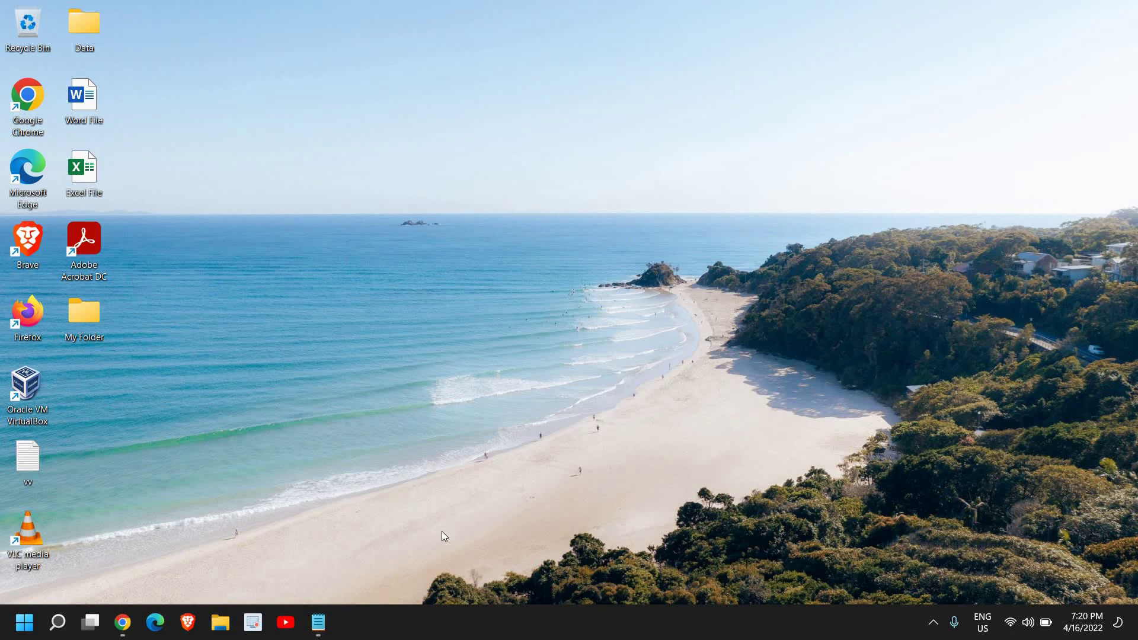
Step: Launch Task Manager, move it, and show its Startup tab maximized with status and impact
right_click(26, 625)
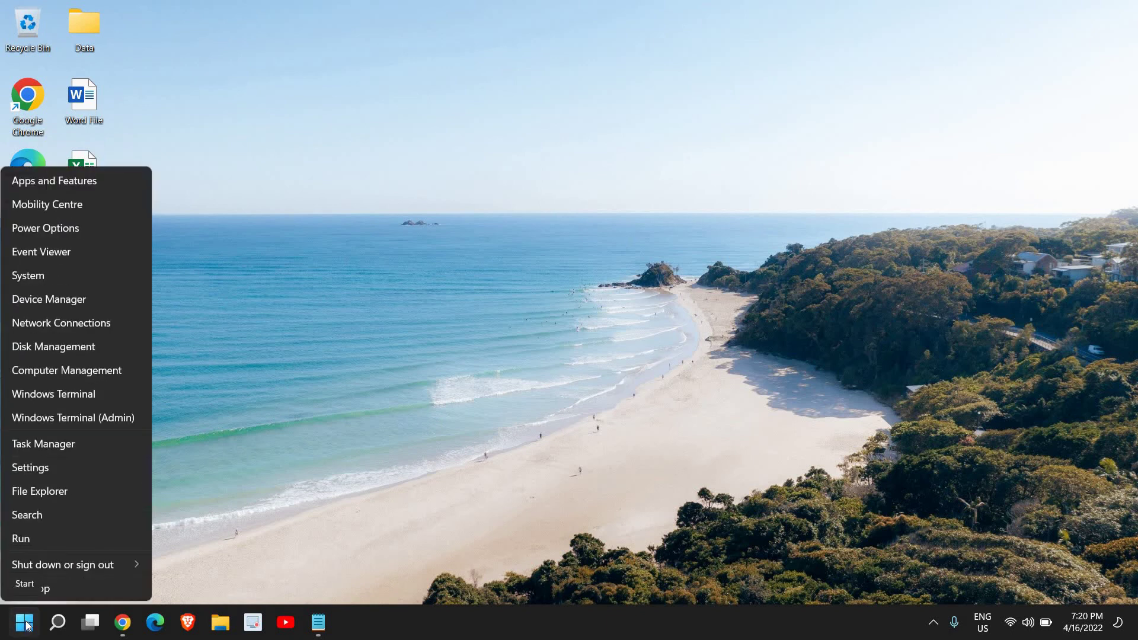
click(54, 451)
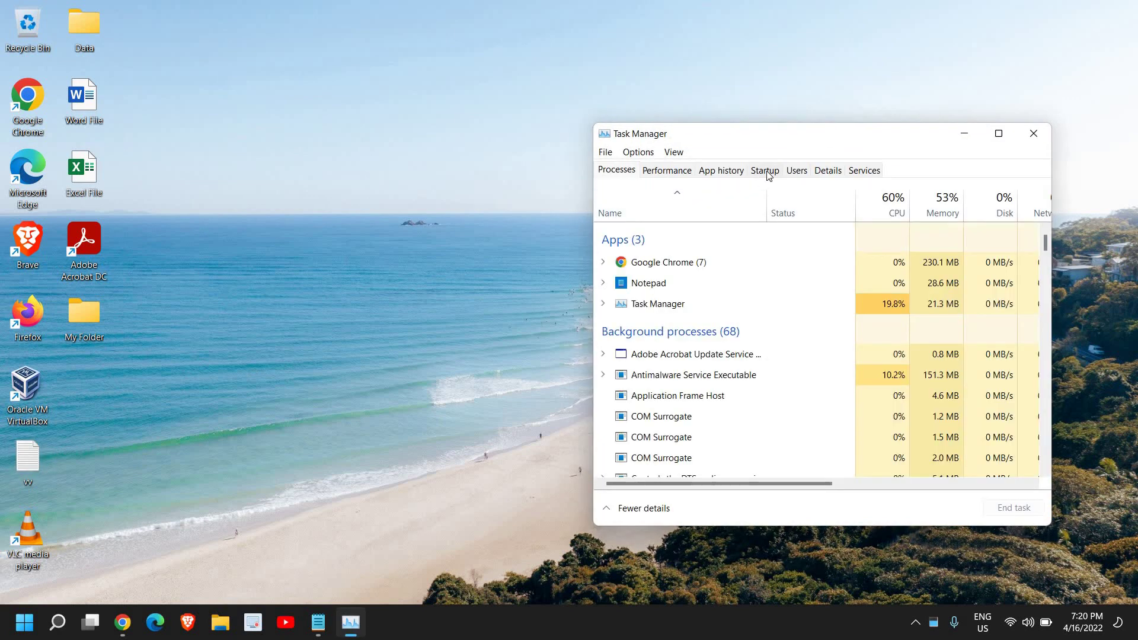
drag(780, 142, 442, 66)
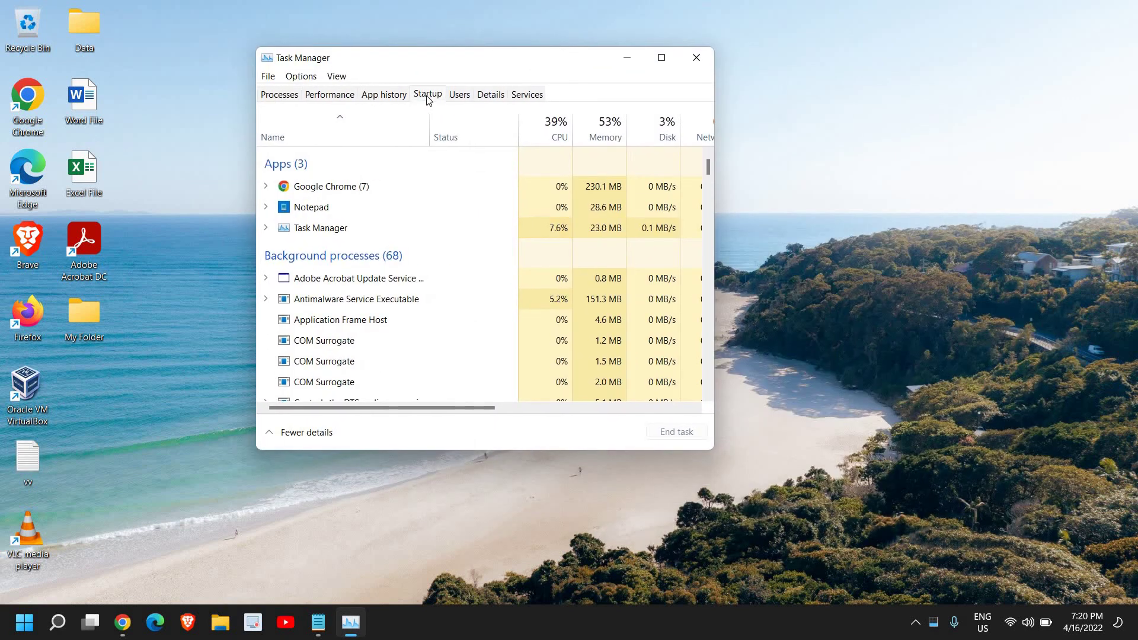
click(426, 95)
click(660, 57)
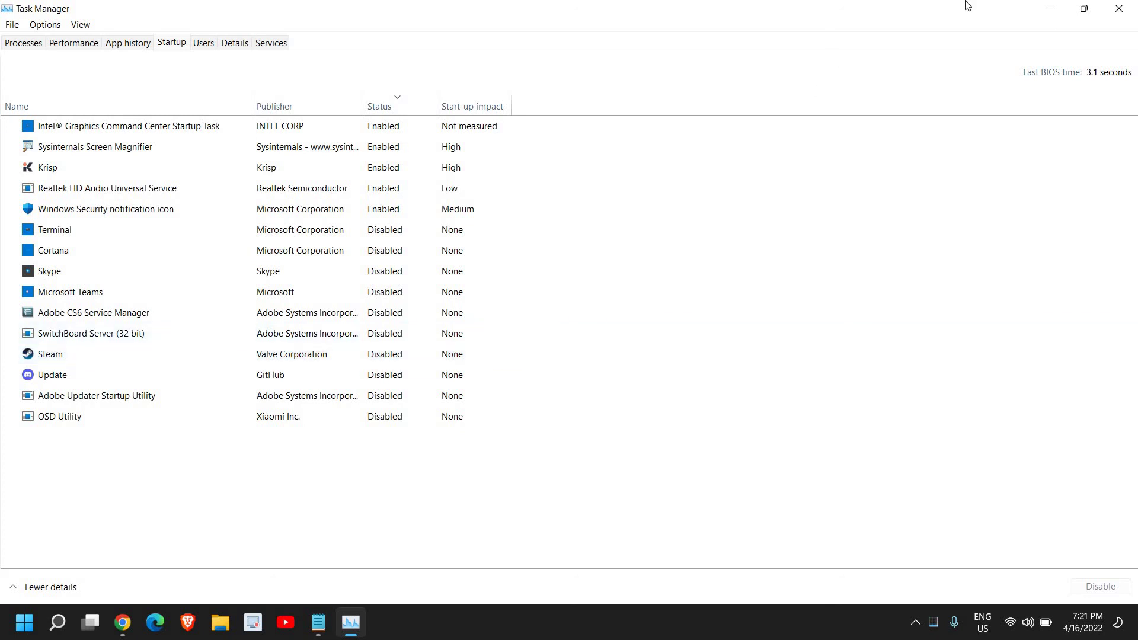
Step: Close Task Manager, leaving Terminal through OSD Utility disabled at startup
click(1119, 9)
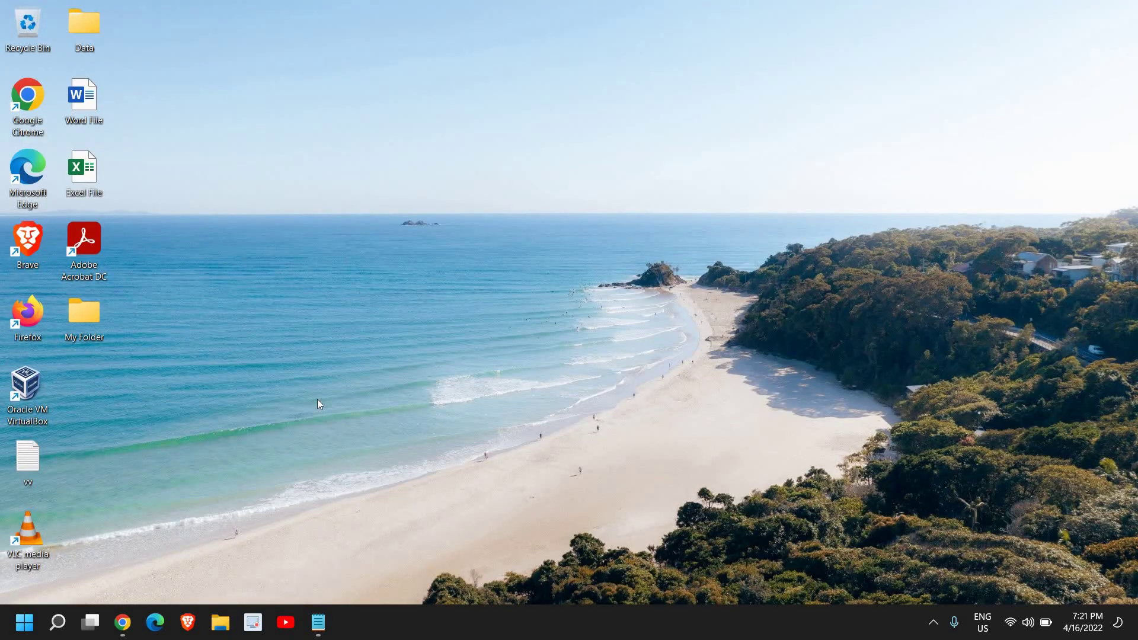